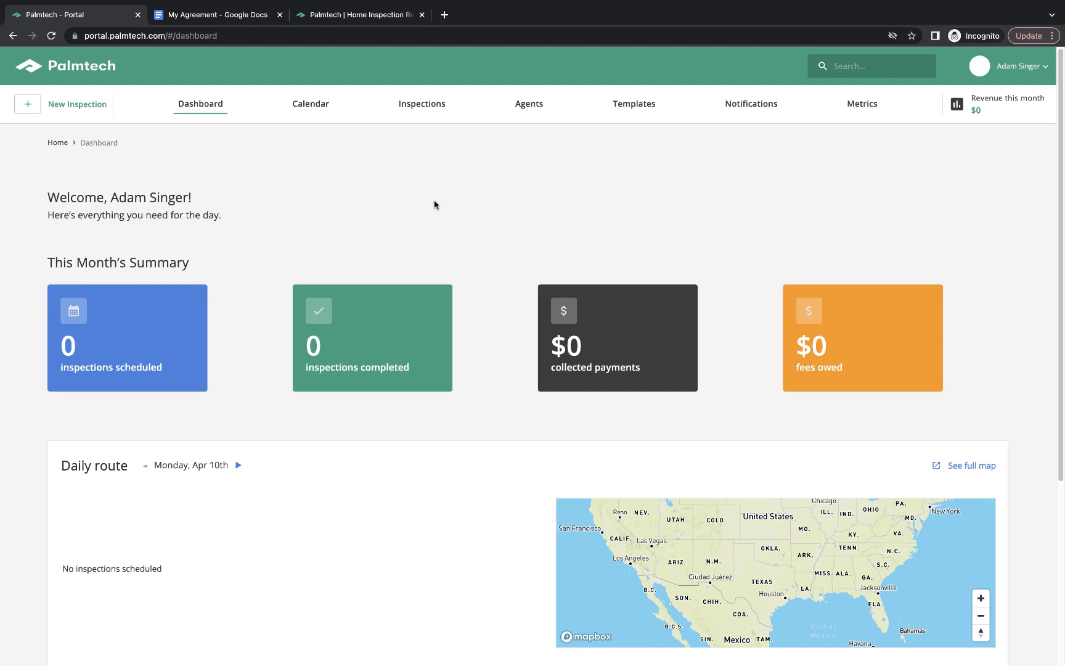
# Open the Company Profile page through the account menu's Settings.
pyautogui.click(369, 12)
pyautogui.click(1039, 69)
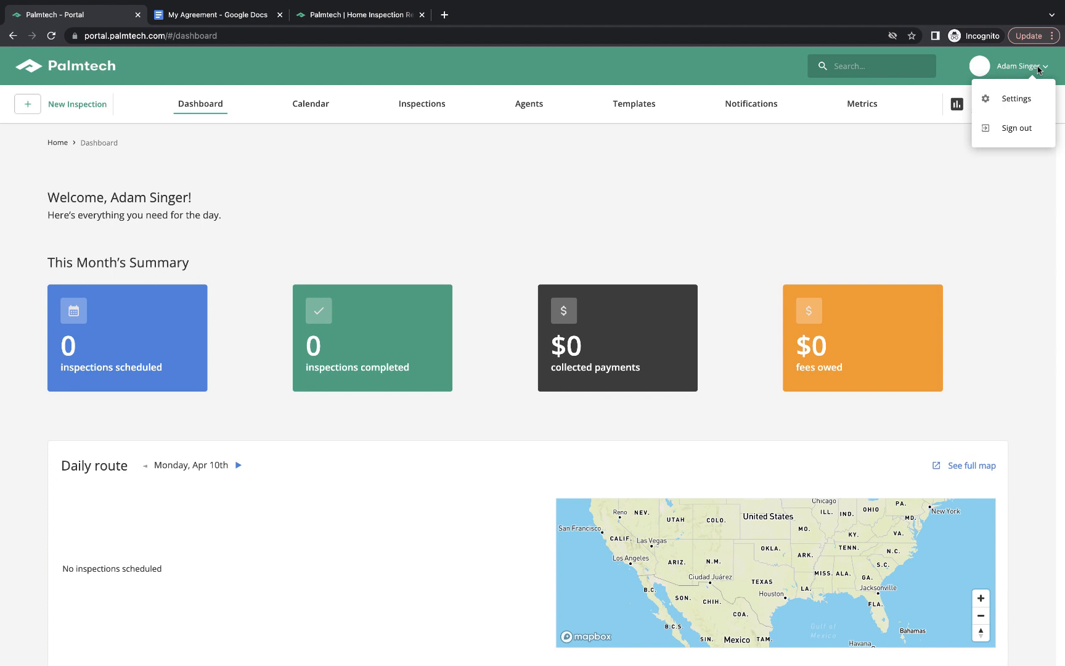
pyautogui.click(1017, 98)
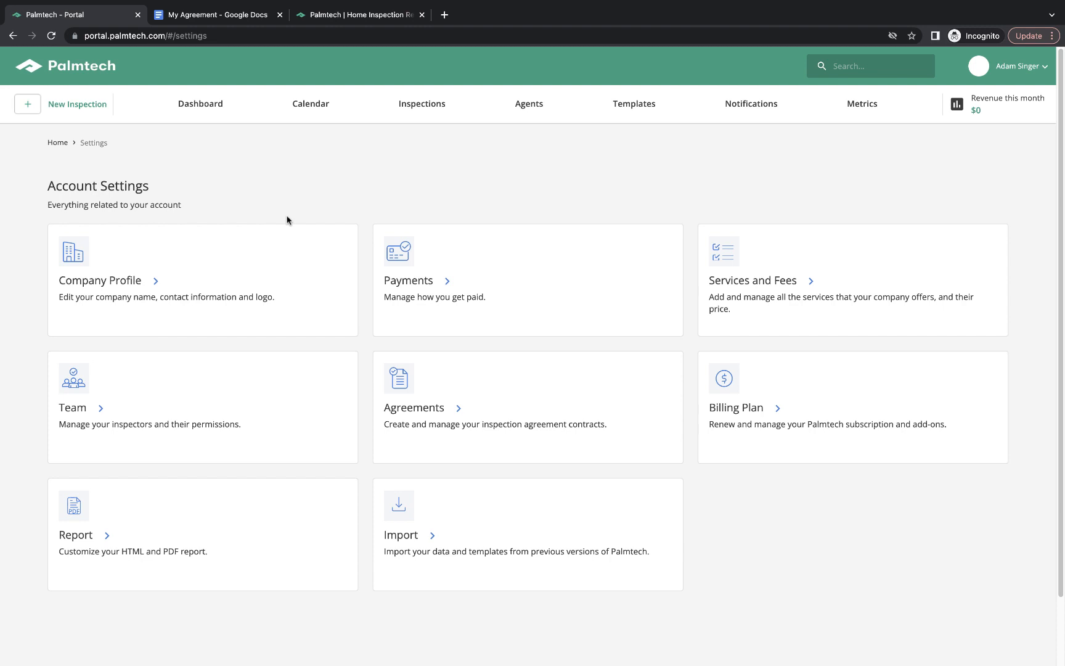
pyautogui.click(146, 282)
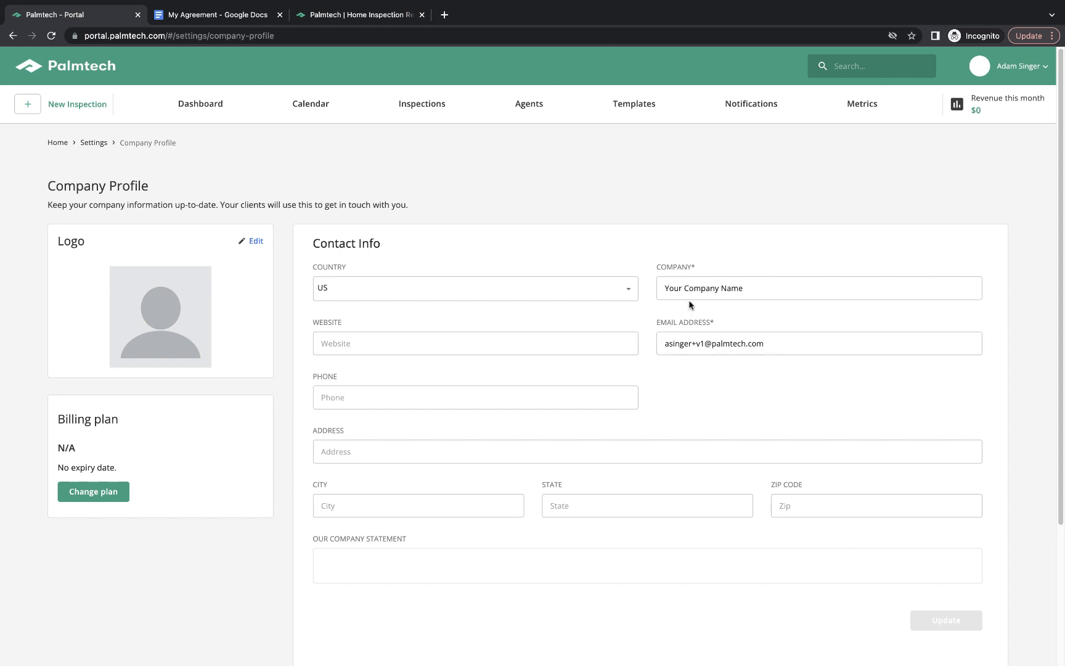
pyautogui.click(591, 337)
pyautogui.write('http')
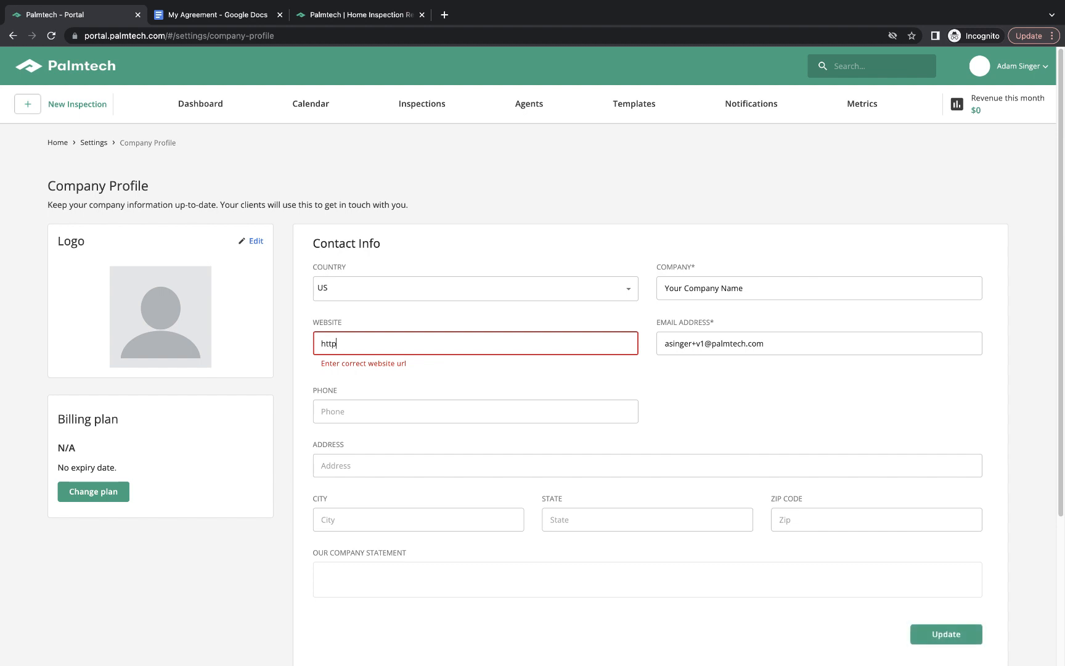
pyautogui.write('s://palmtech.com')
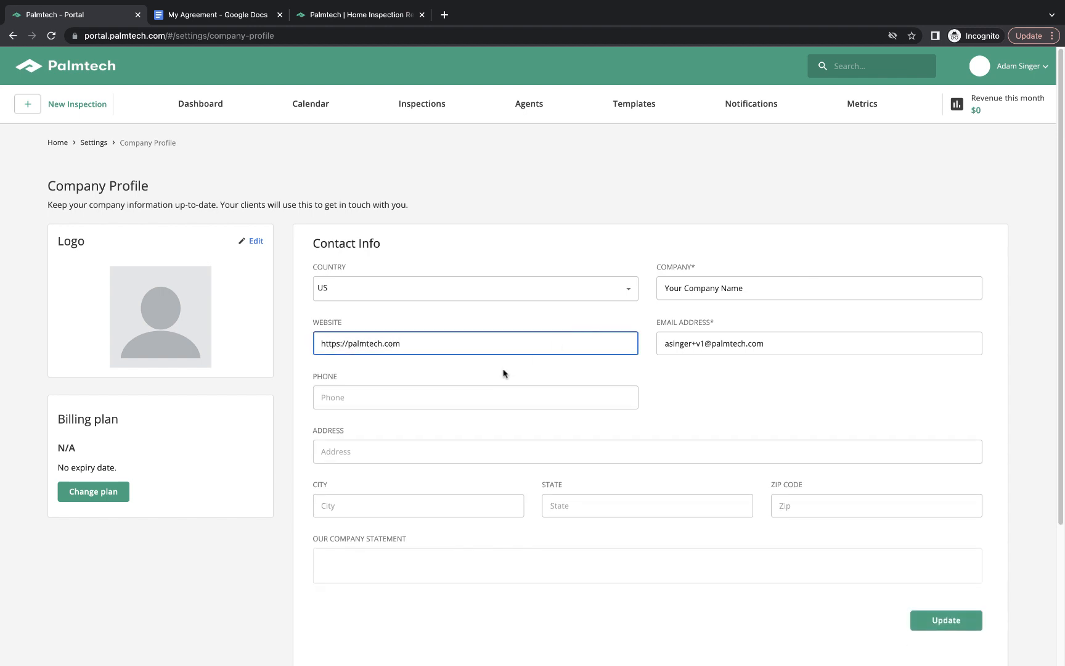
pyautogui.click(490, 389)
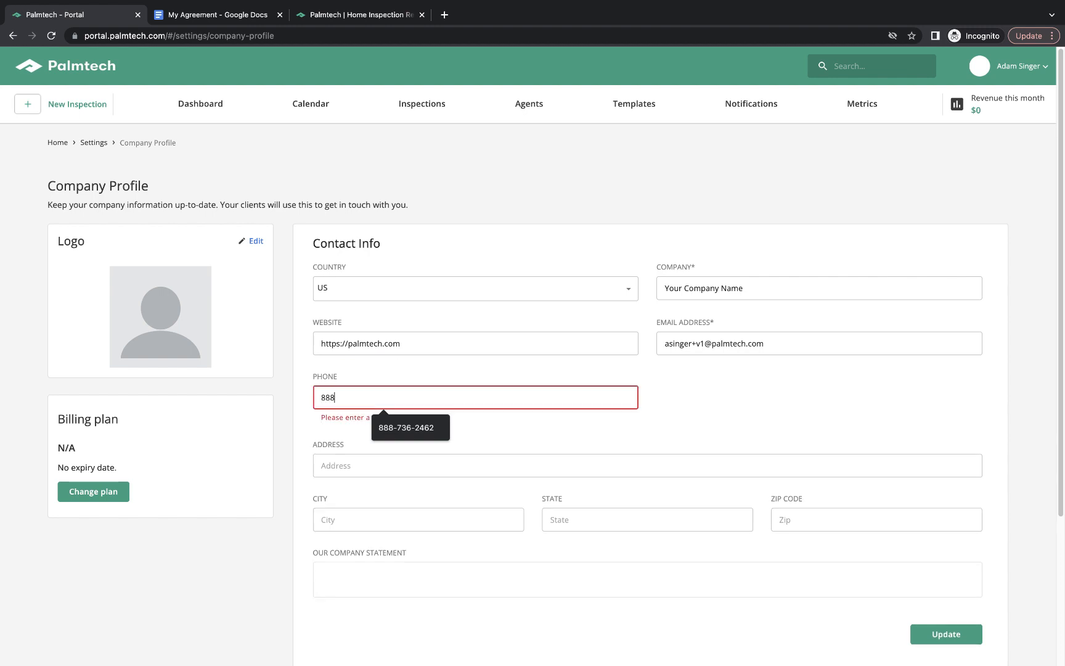
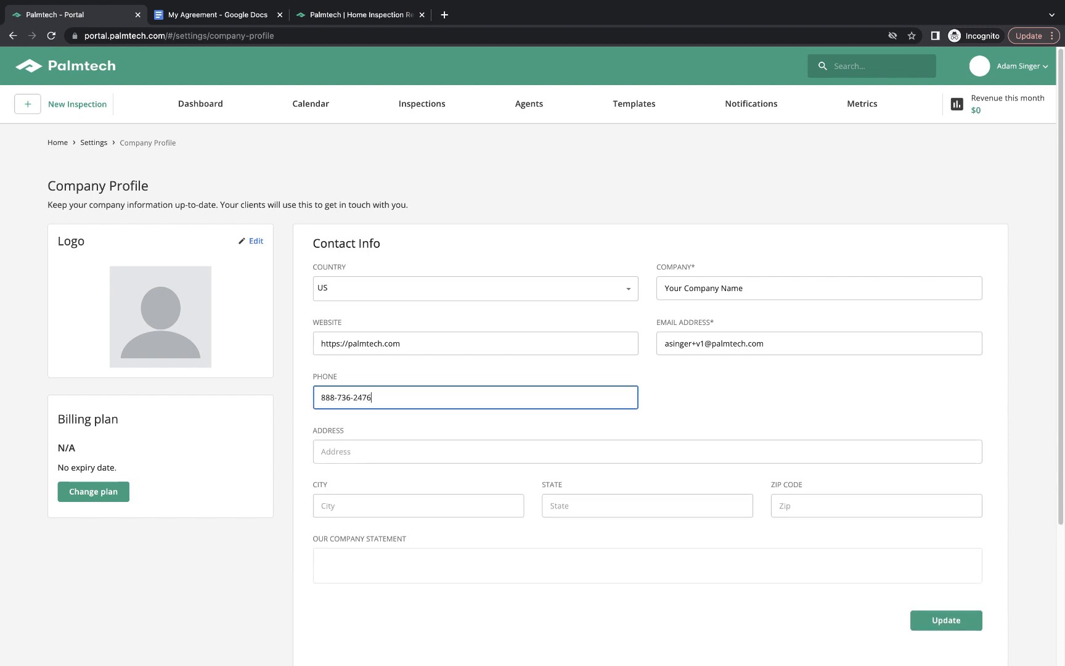
pyautogui.click(503, 448)
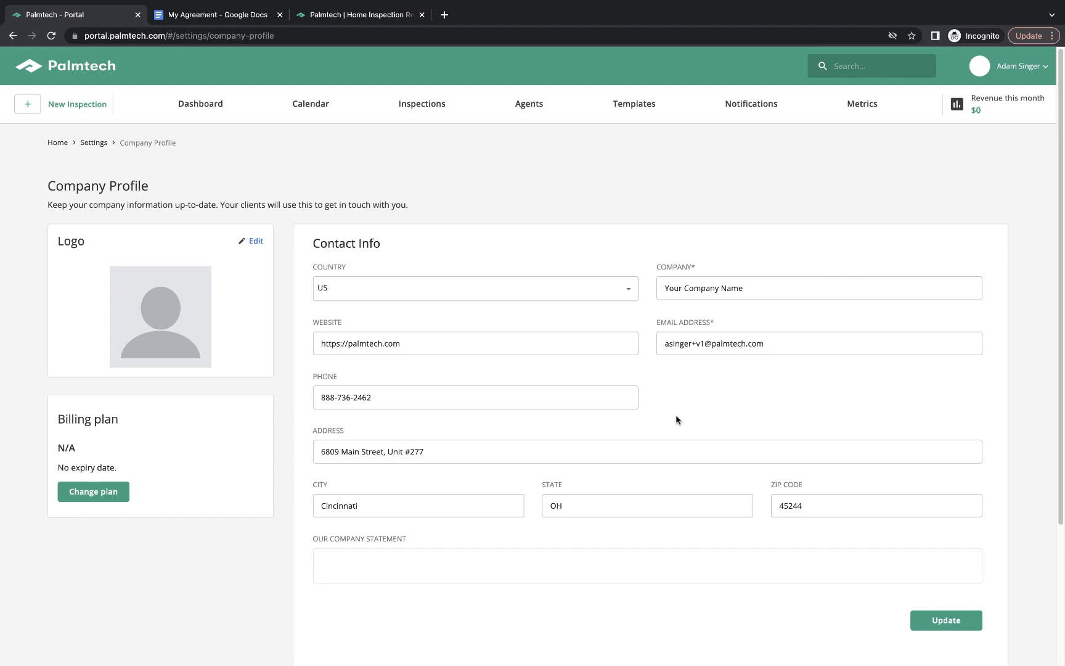
pyautogui.click(939, 622)
# Upload companyLogo.jpg from the Company Logo folder as the company logo.
pyautogui.click(253, 246)
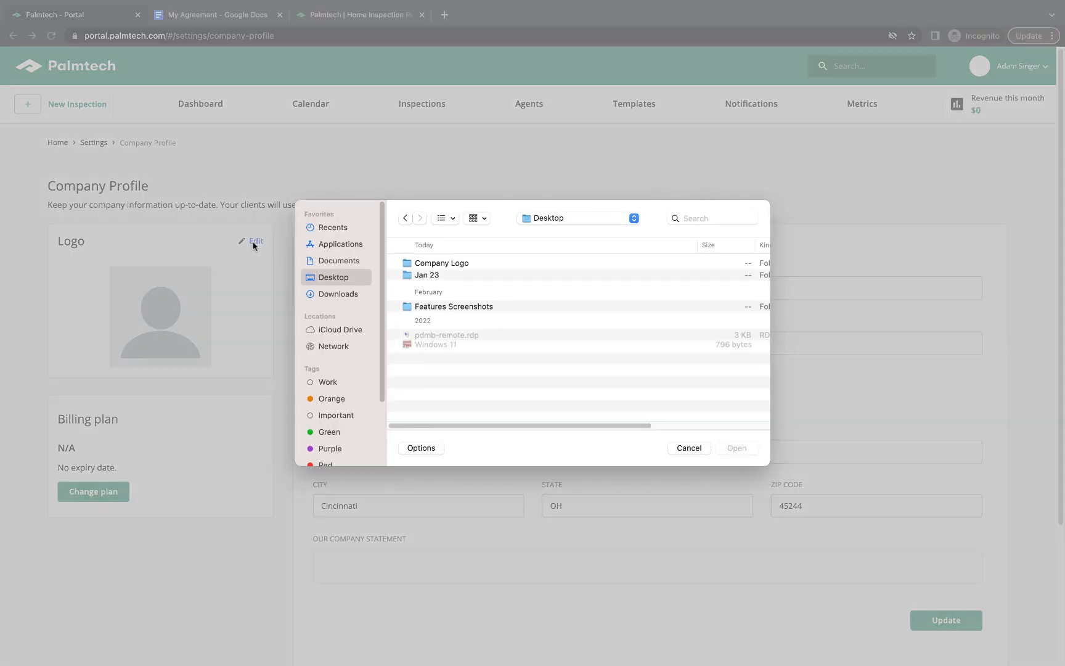
pyautogui.doubleClick(477, 265)
pyautogui.click(478, 265)
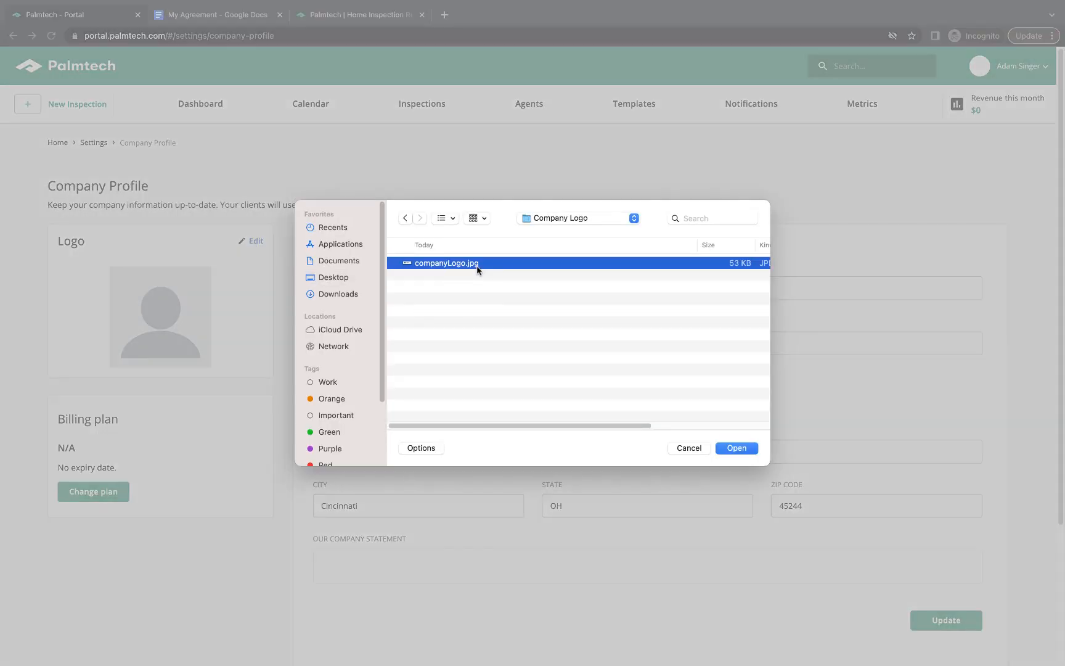
pyautogui.click(735, 448)
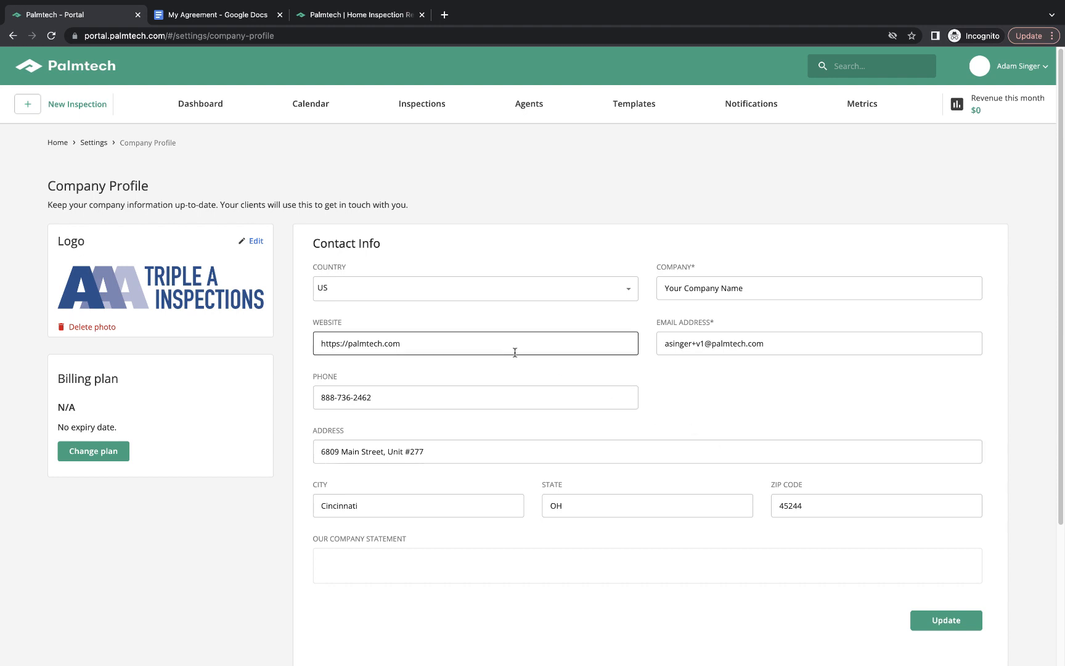
pyautogui.click(1013, 67)
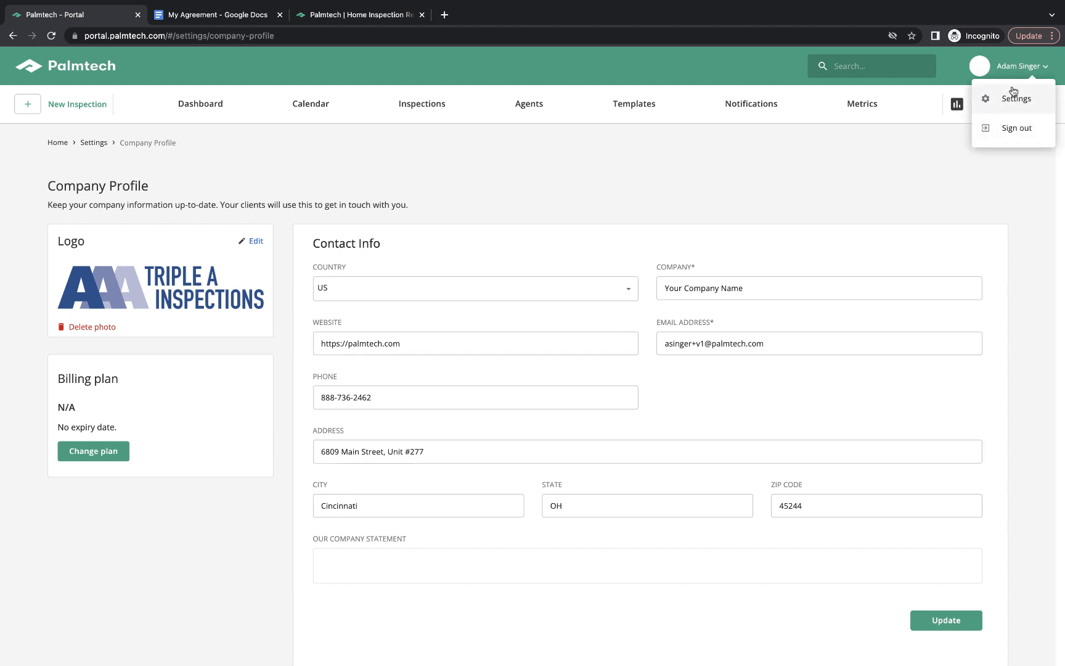
pyautogui.click(652, 204)
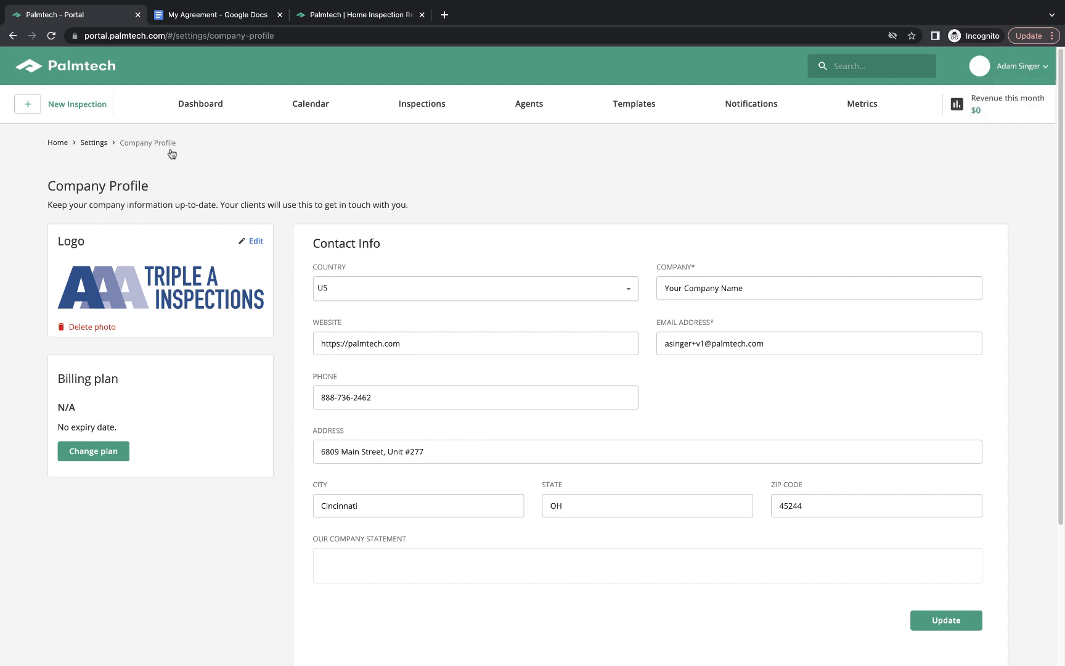
# Return to Account Settings and open the Agreements card.
pyautogui.click(96, 145)
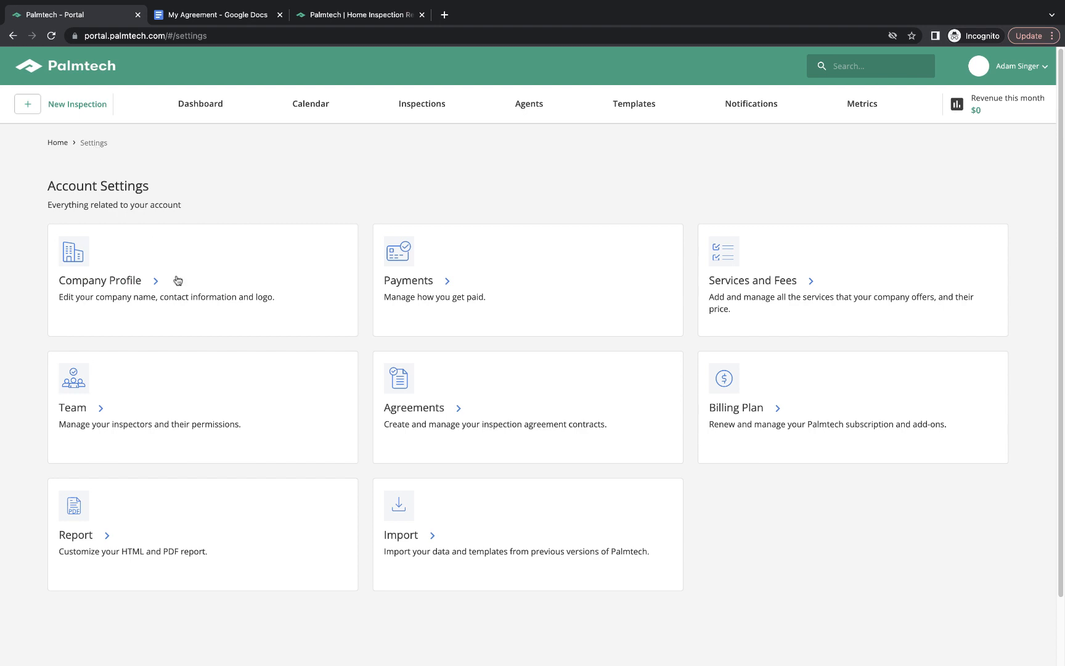
pyautogui.click(400, 411)
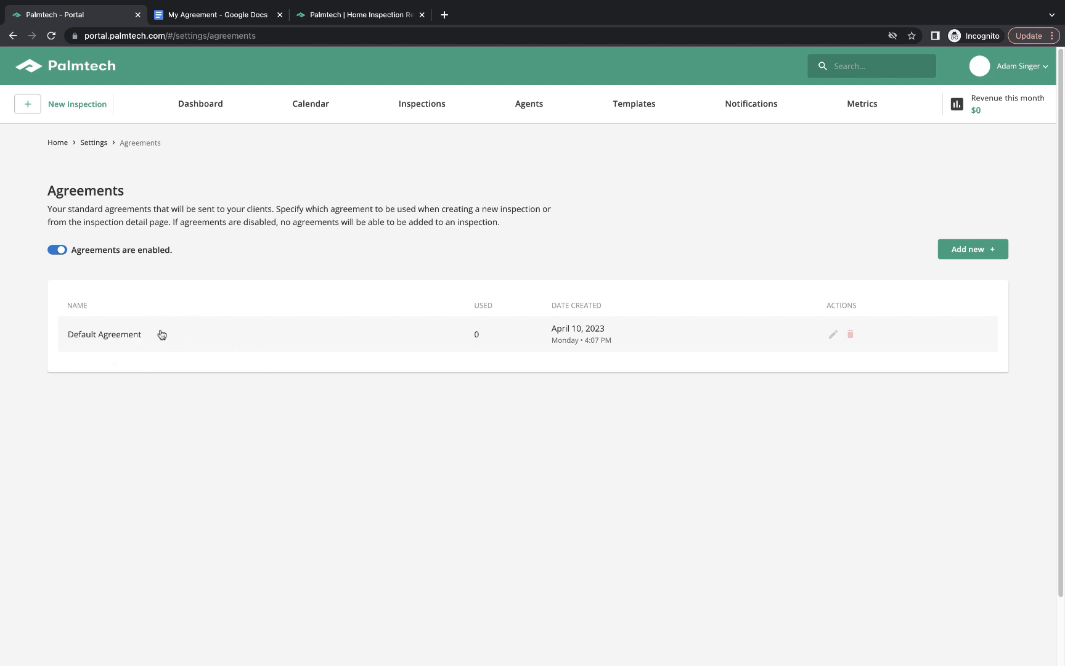
# Add a new agreement and rename it from Untitled to 'My Inspection Agreement'.
pyautogui.click(983, 258)
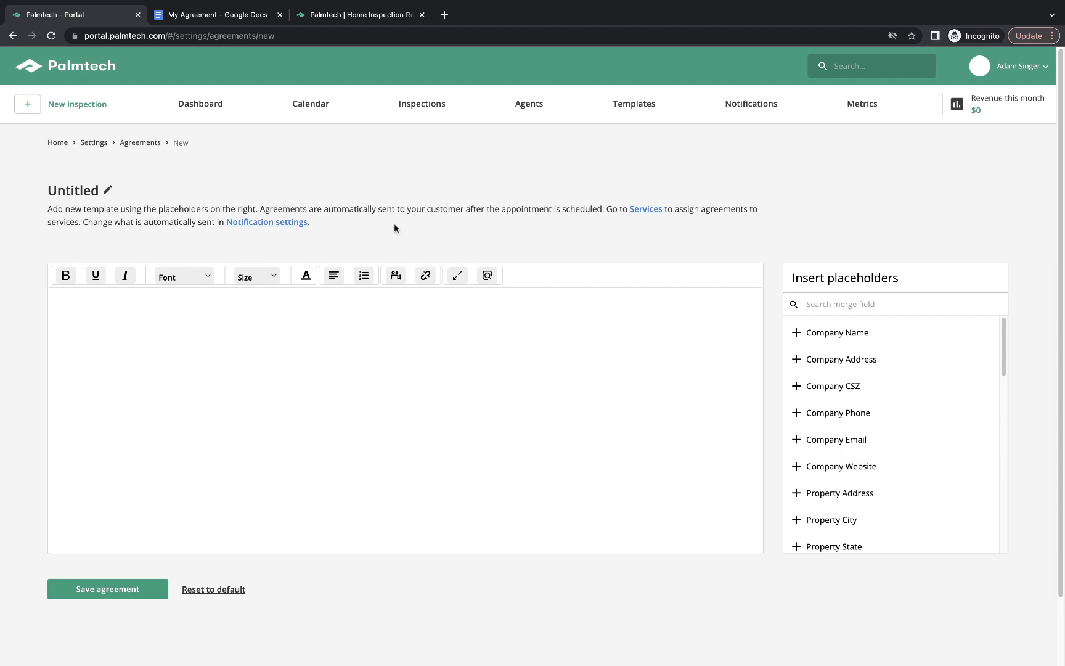
pyautogui.click(109, 189)
pyautogui.moveTo(109, 190); pyautogui.dragTo(36, 192)
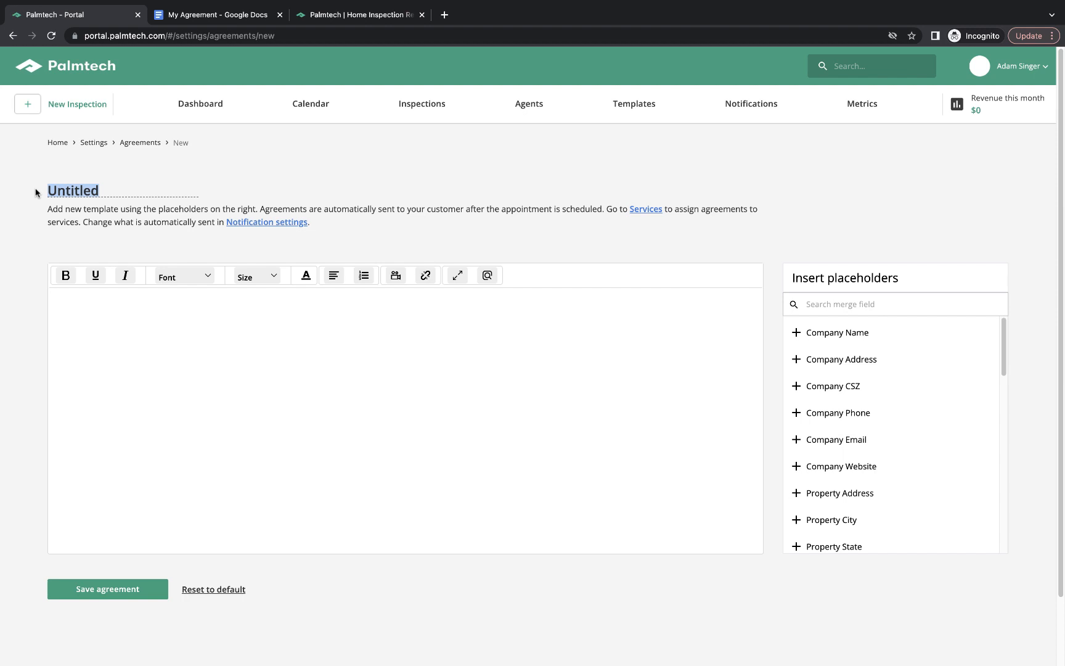
pyautogui.write('My Inspection ')
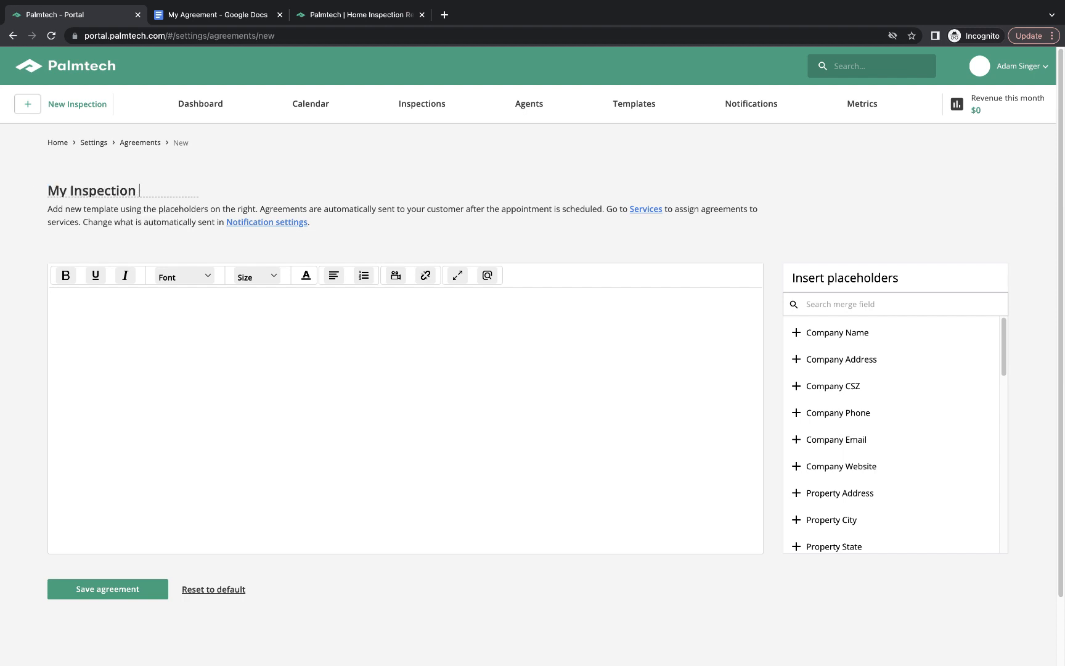
pyautogui.write('Agreement')
pyautogui.click(158, 333)
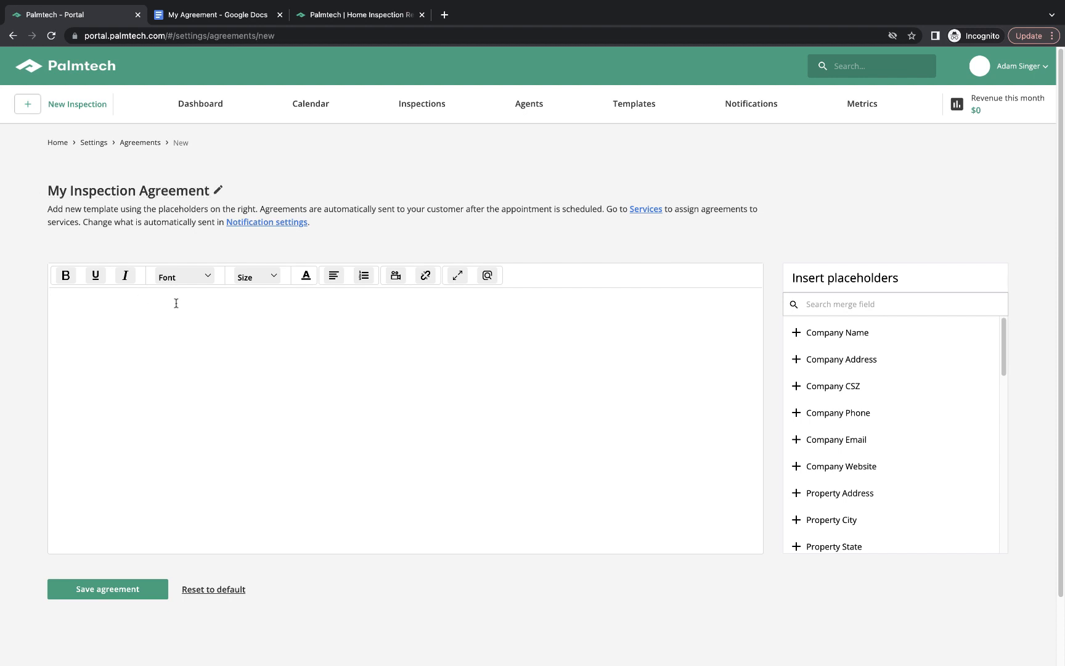
pyautogui.click(175, 303)
# Copy the agreement text from the My Agreement Google Doc.
pyautogui.click(218, 17)
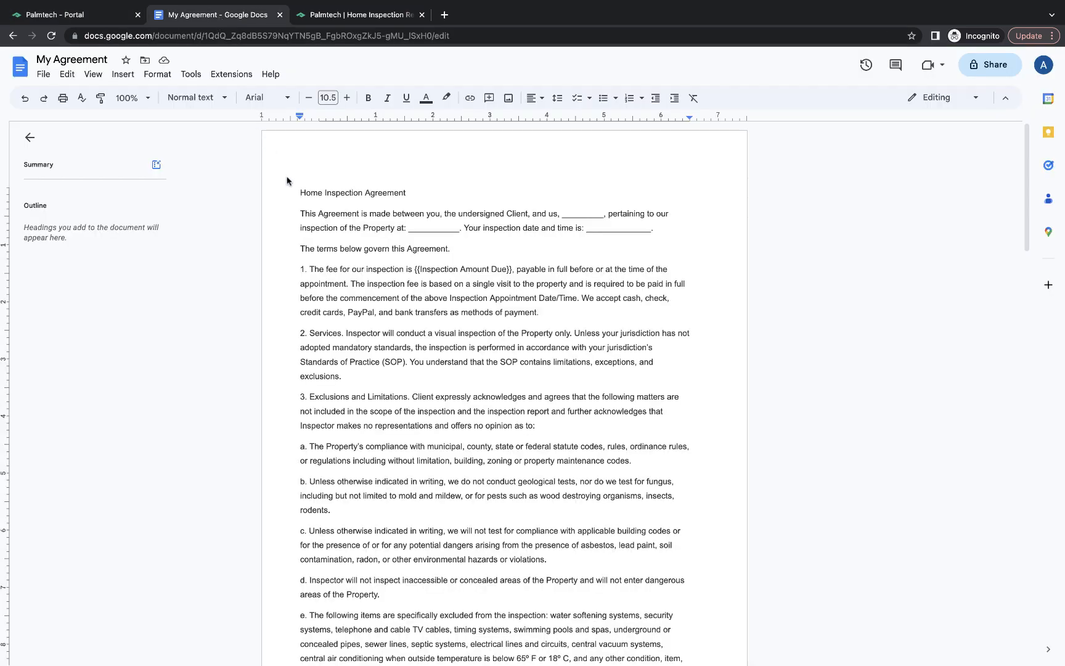
pyautogui.moveTo(295, 192); pyautogui.dragTo(537, 430)
pyautogui.scroll(-20, 537, 430)
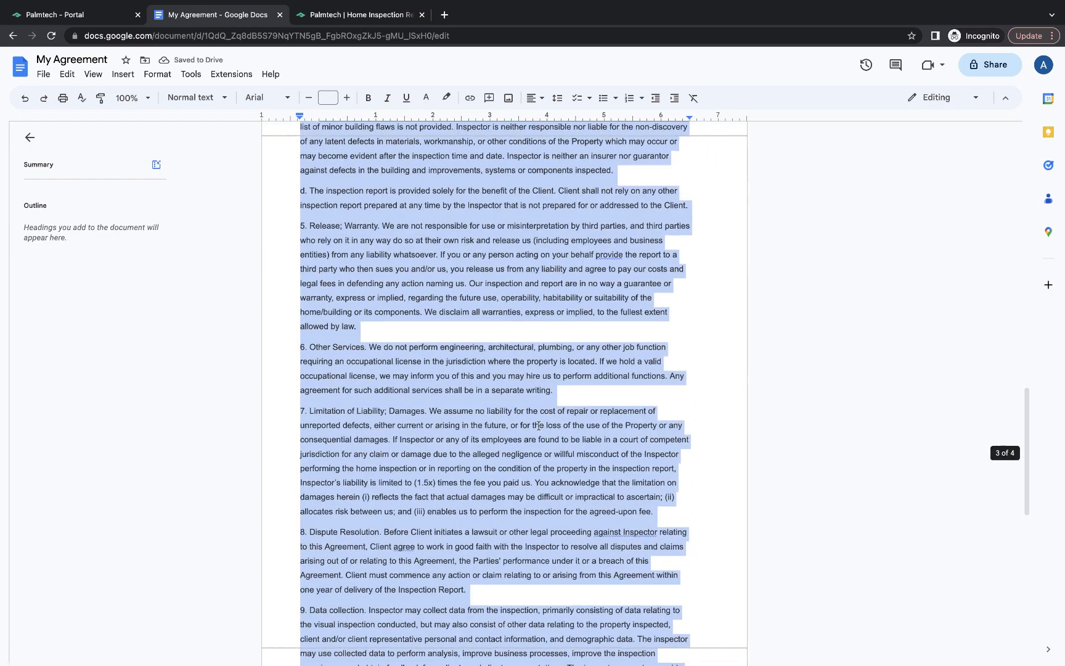
pyautogui.click(74, 14)
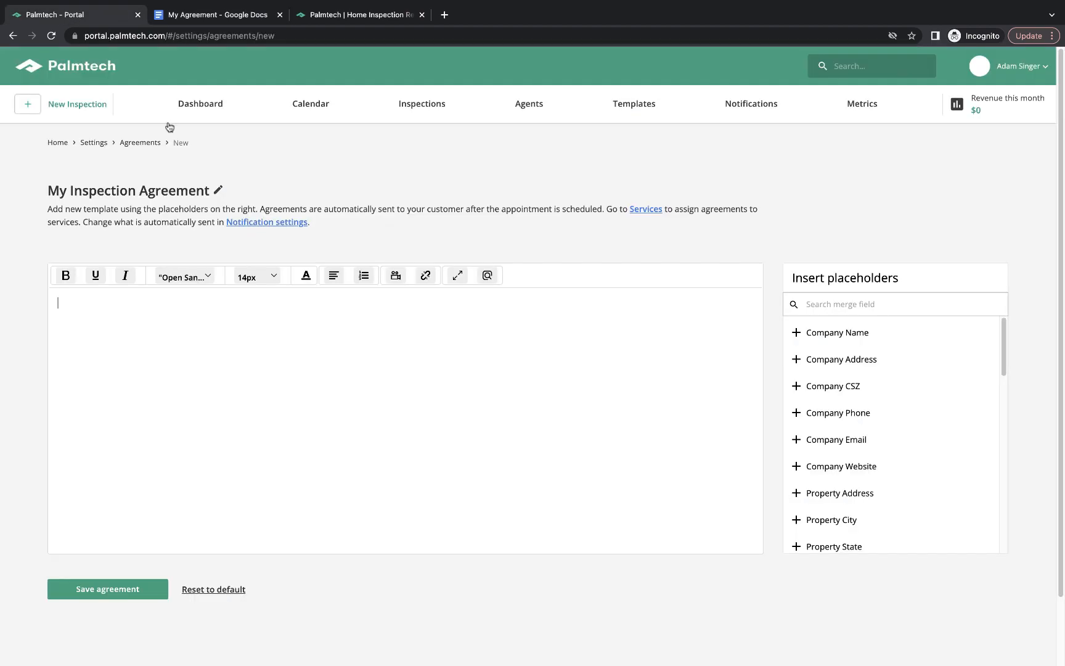
# Paste the copied text into the agreement body and delete its 'Home Inspection Agreement' heading.
pyautogui.rightClick(317, 310)
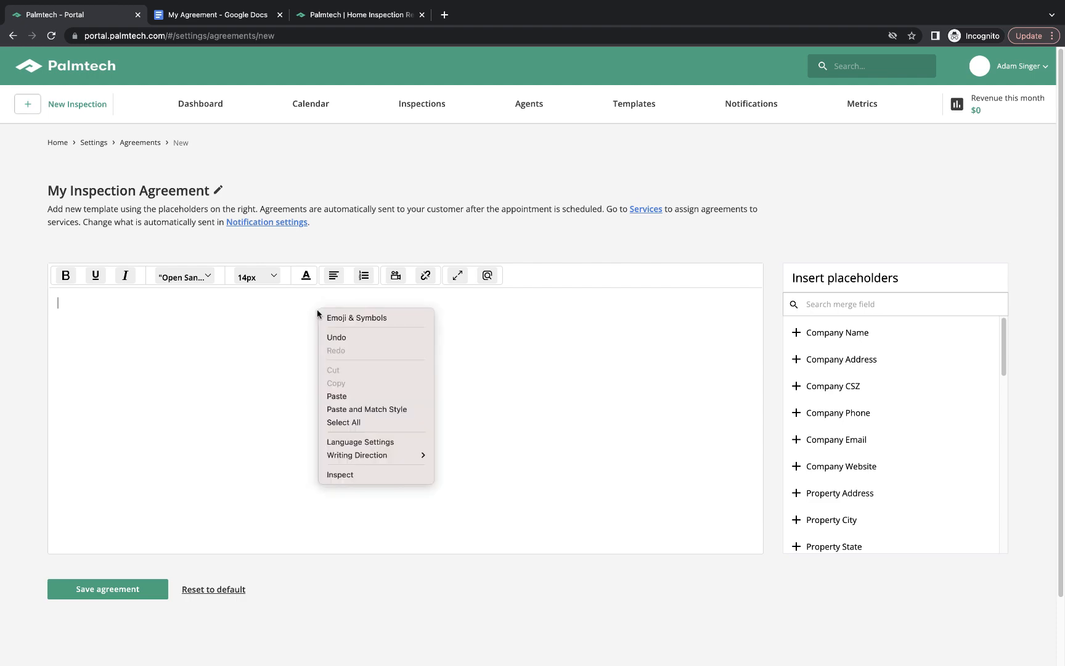
pyautogui.click(367, 409)
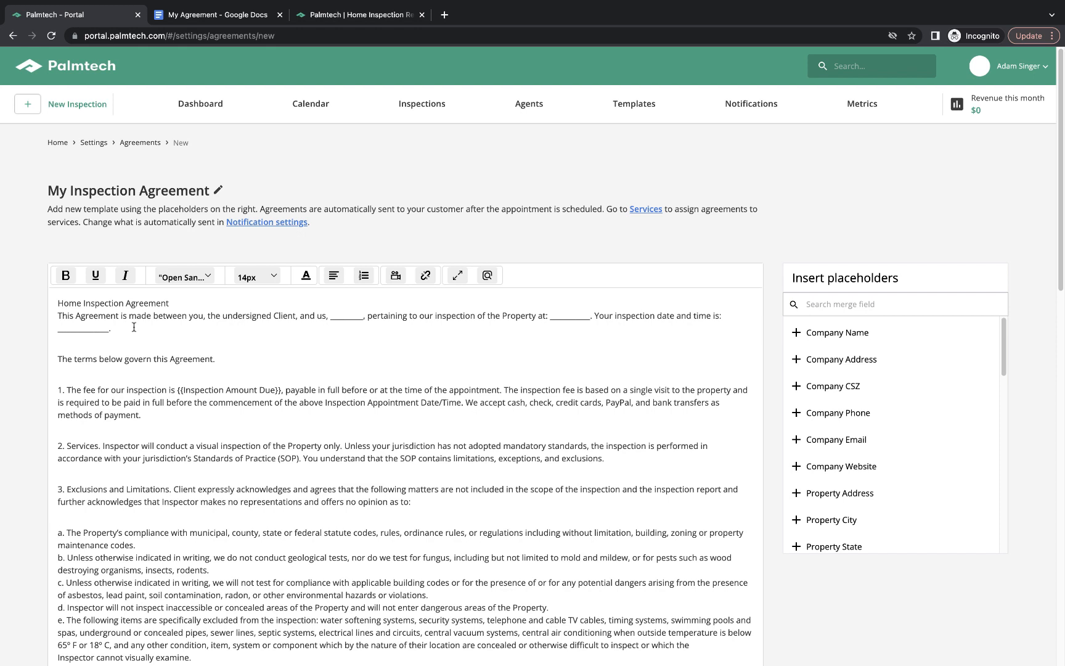
pyautogui.click(66, 276)
pyautogui.click(96, 276)
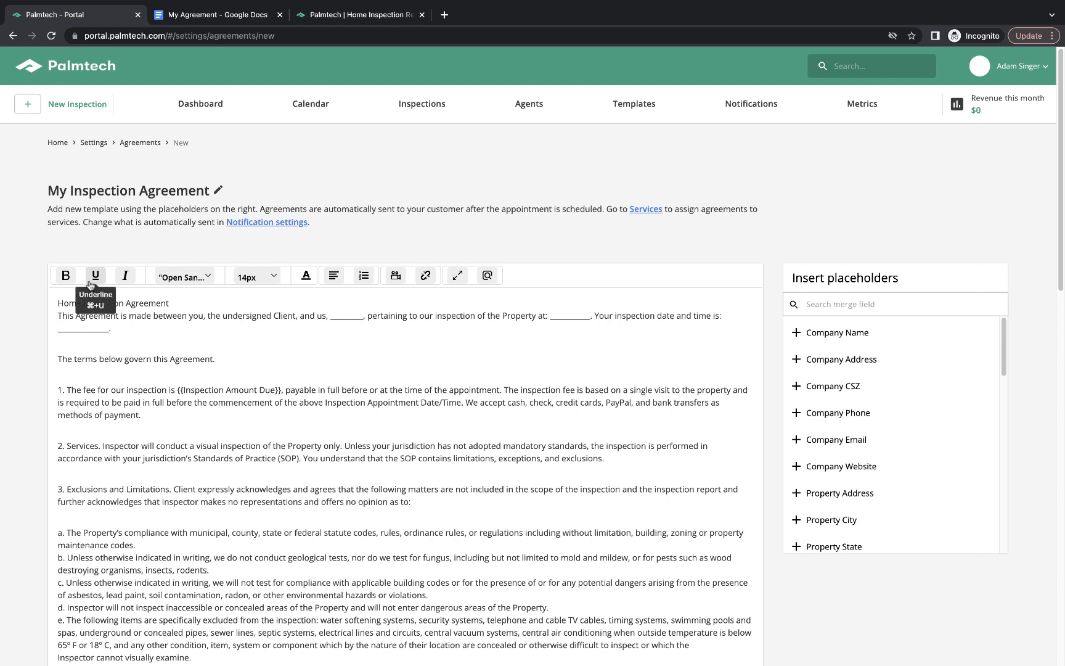
pyautogui.click(120, 279)
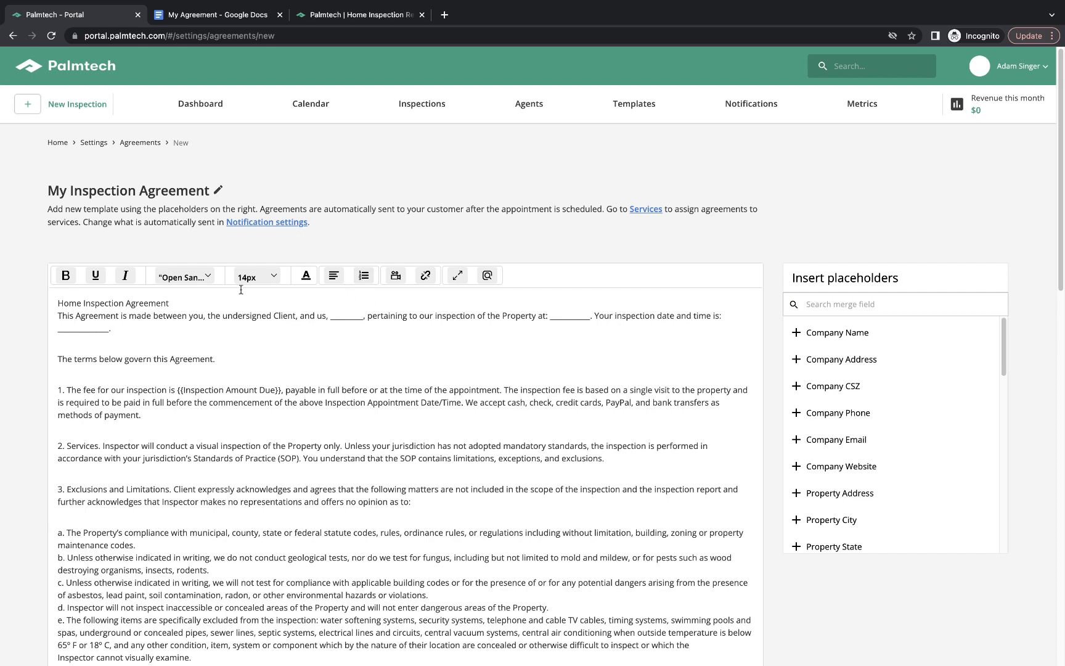
pyautogui.tripleClick(57, 306)
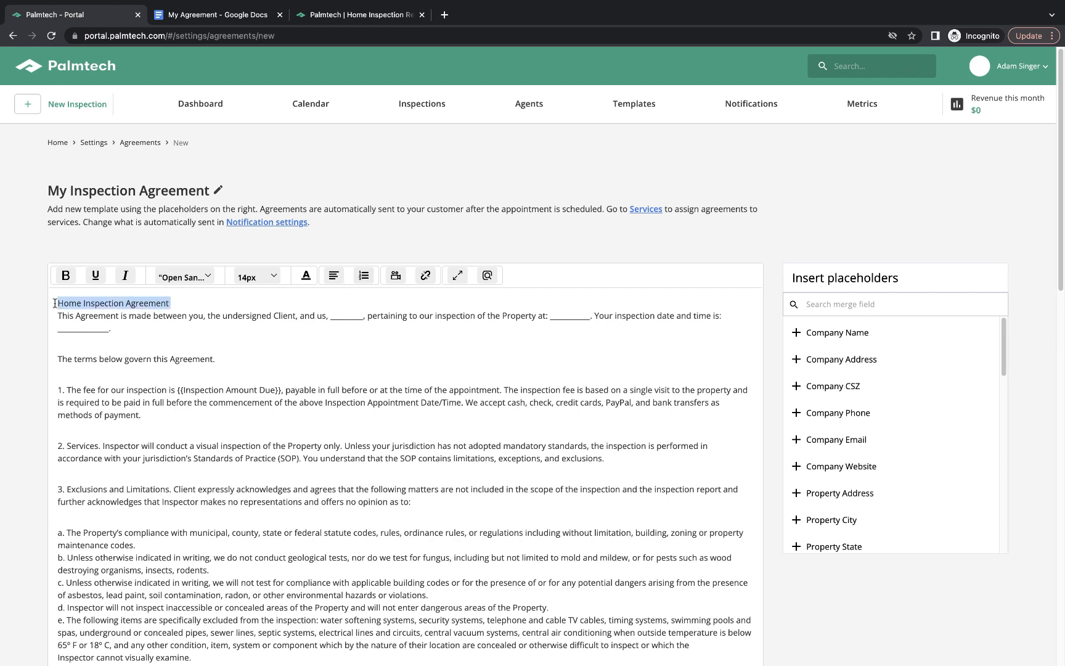
pyautogui.press('BackSpace')
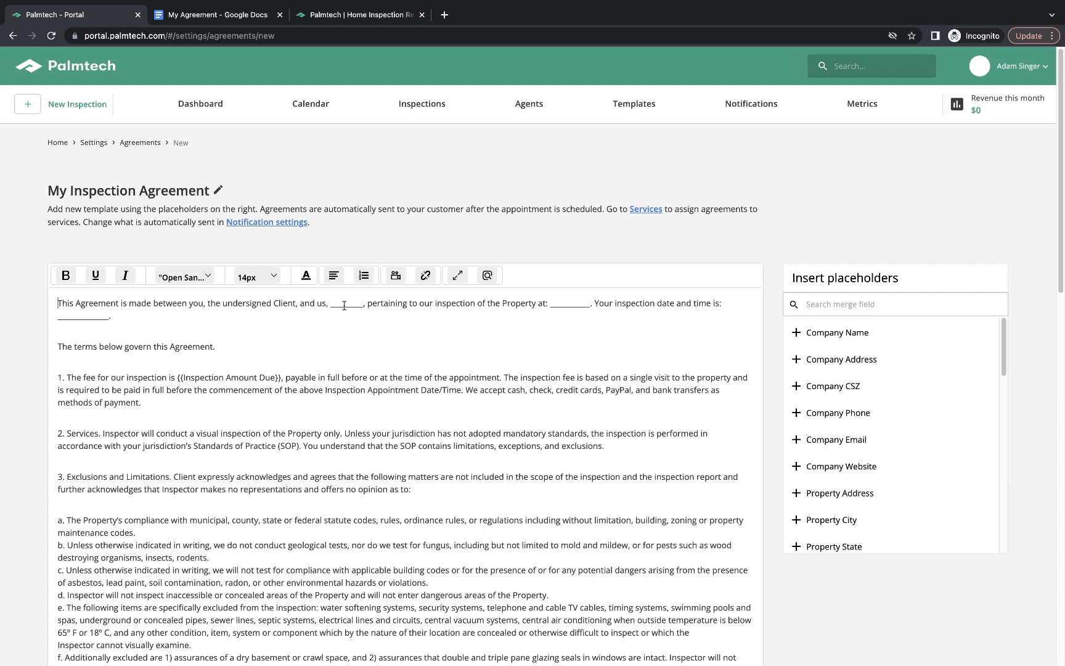
# Replace the blank after "and us," with the Company Name placeholder.
pyautogui.doubleClick(344, 305)
pyautogui.press('BackSpace')
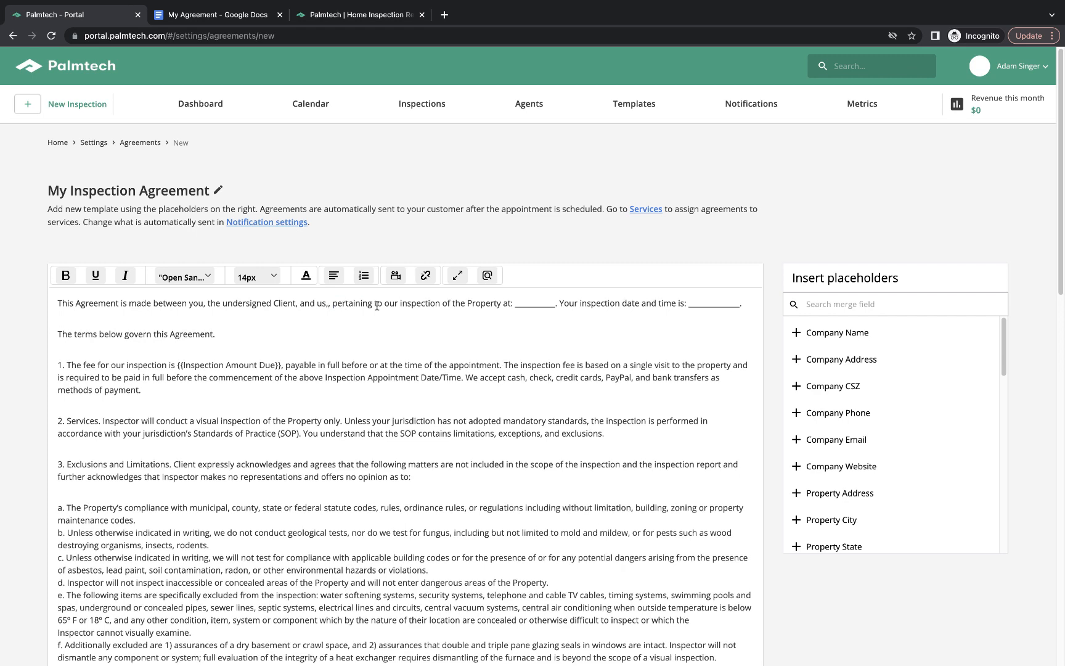
pyautogui.click(875, 339)
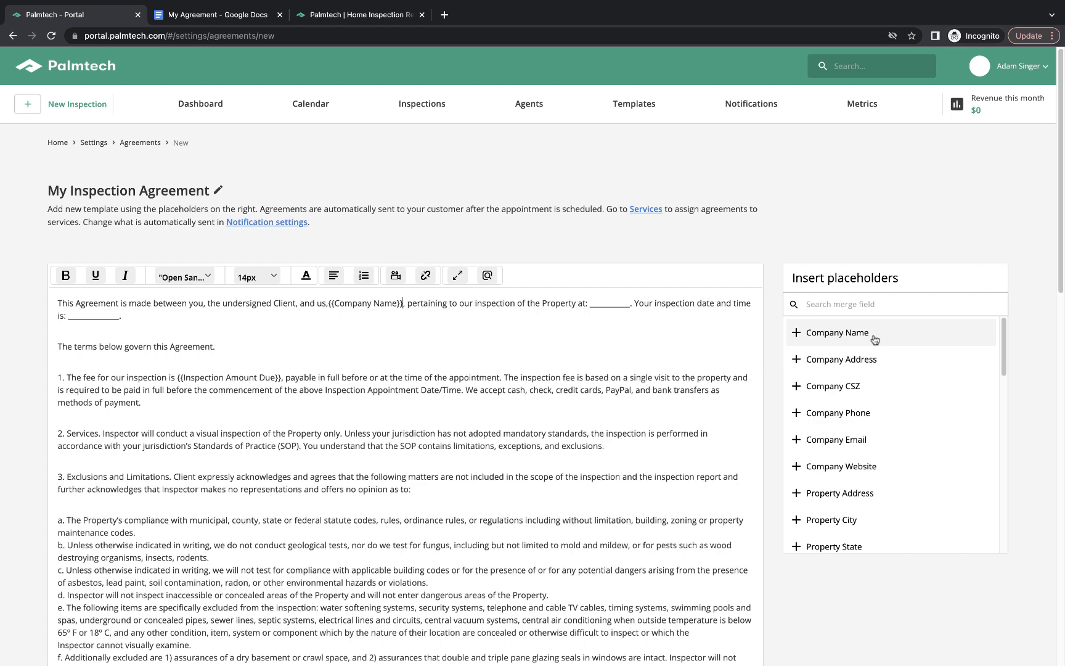
pyautogui.click(329, 302)
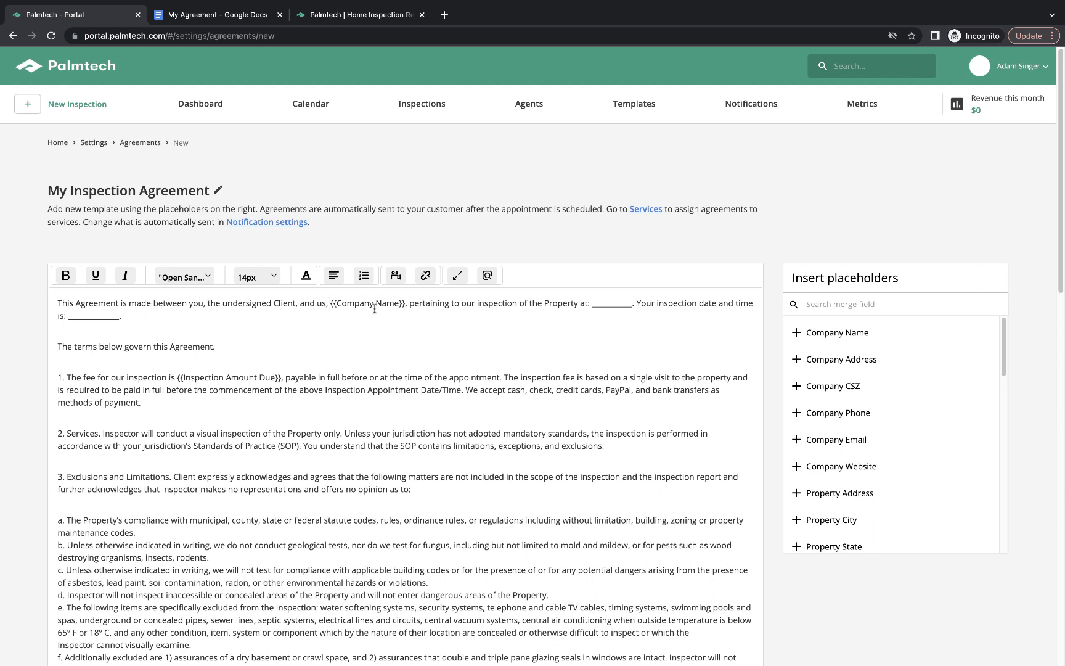
# Replace the "Property at:" blank with Property Address, City, State and Zip placeholders.
pyautogui.doubleClick(602, 302)
pyautogui.press('BackSpace')
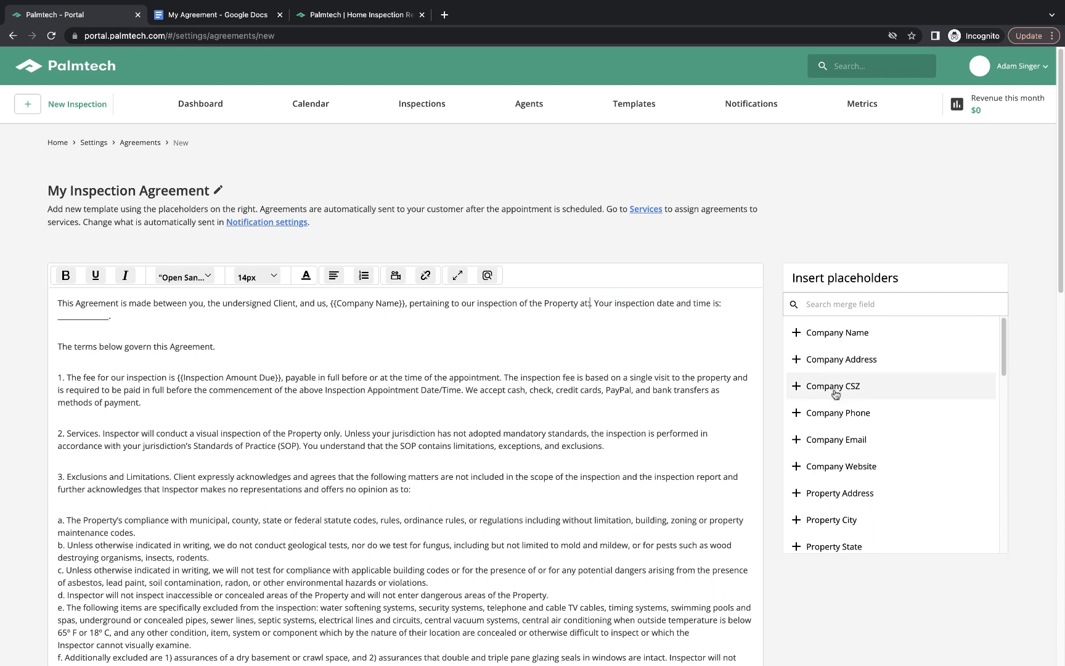
pyautogui.scroll(-1, 835, 395)
pyautogui.scroll(-2, 835, 406)
pyautogui.click(842, 447)
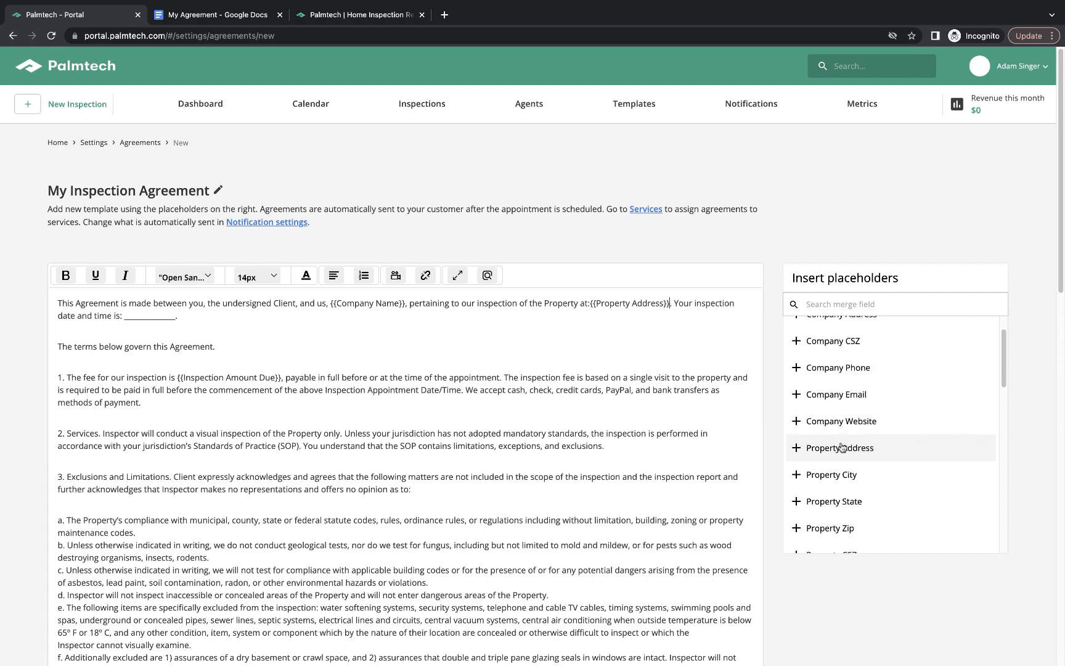
pyautogui.click(842, 473)
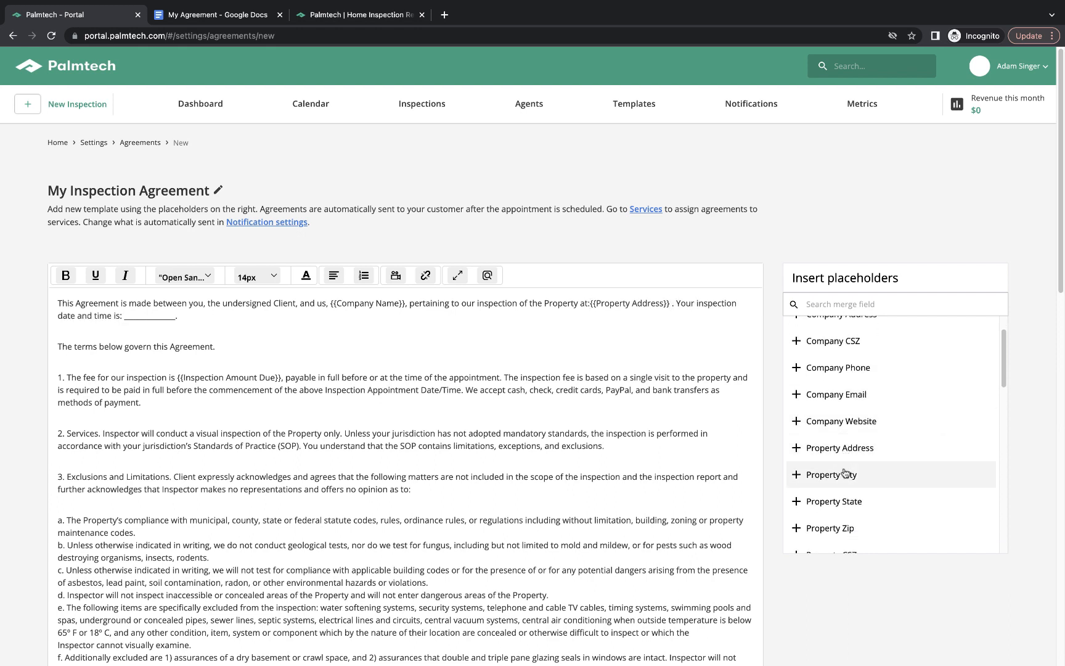
pyautogui.scroll(-1, 842, 456)
pyautogui.click(842, 480)
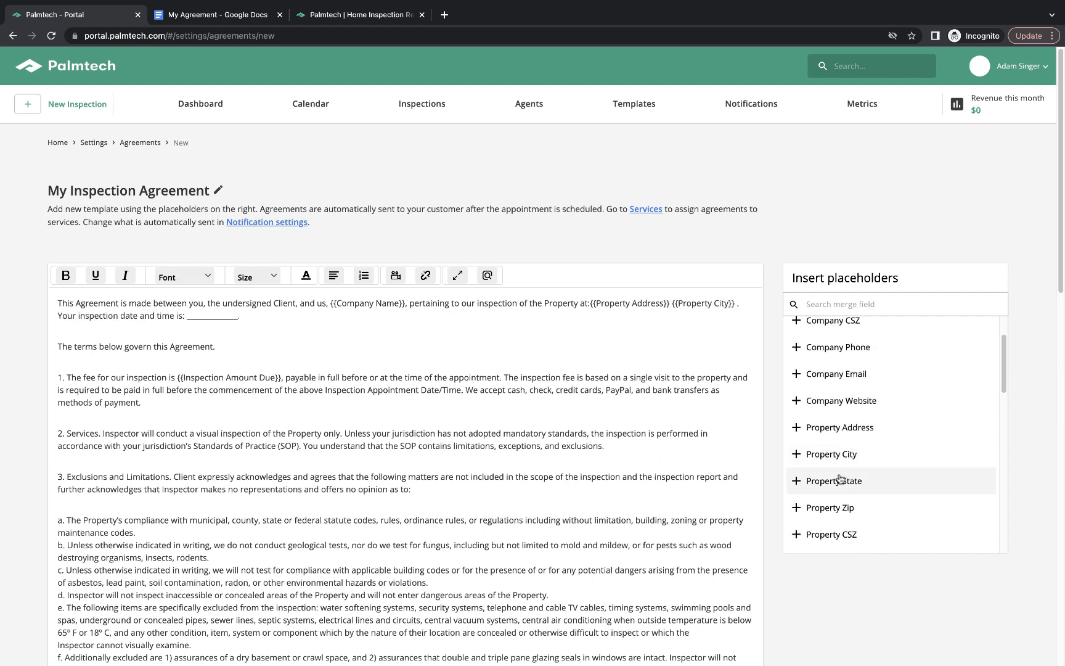
pyautogui.scroll(-5, 836, 457)
pyautogui.click(834, 401)
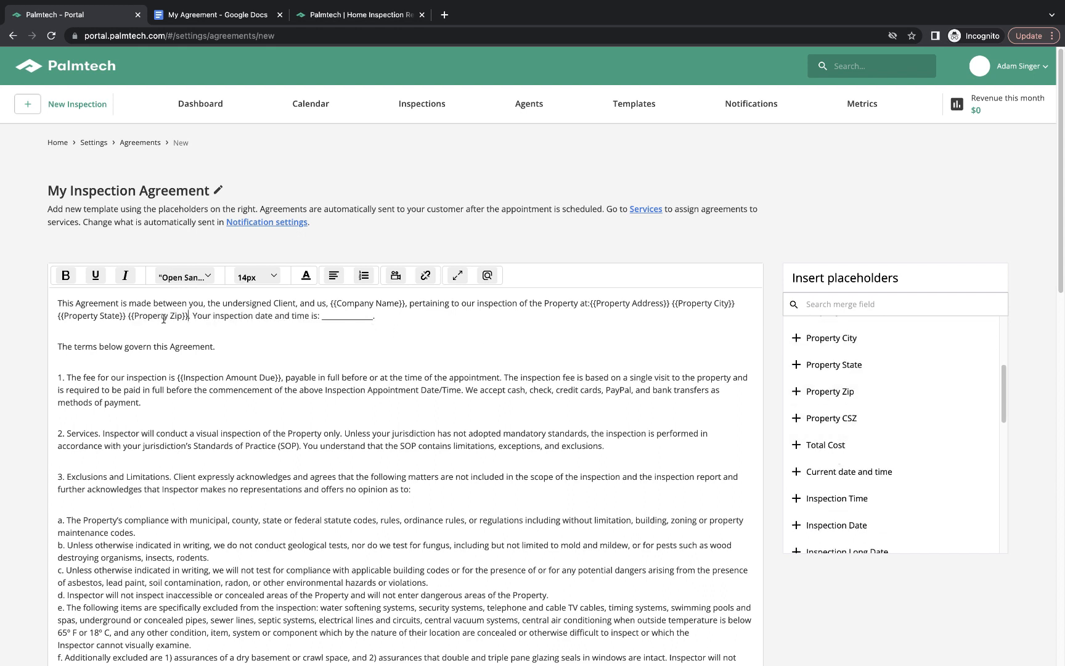
# Replace the "date and time is:" blank with Inspection Date and Inspection Time placeholders.
pyautogui.doubleClick(342, 317)
pyautogui.press('BackSpace')
pyautogui.scroll(-1, 853, 400)
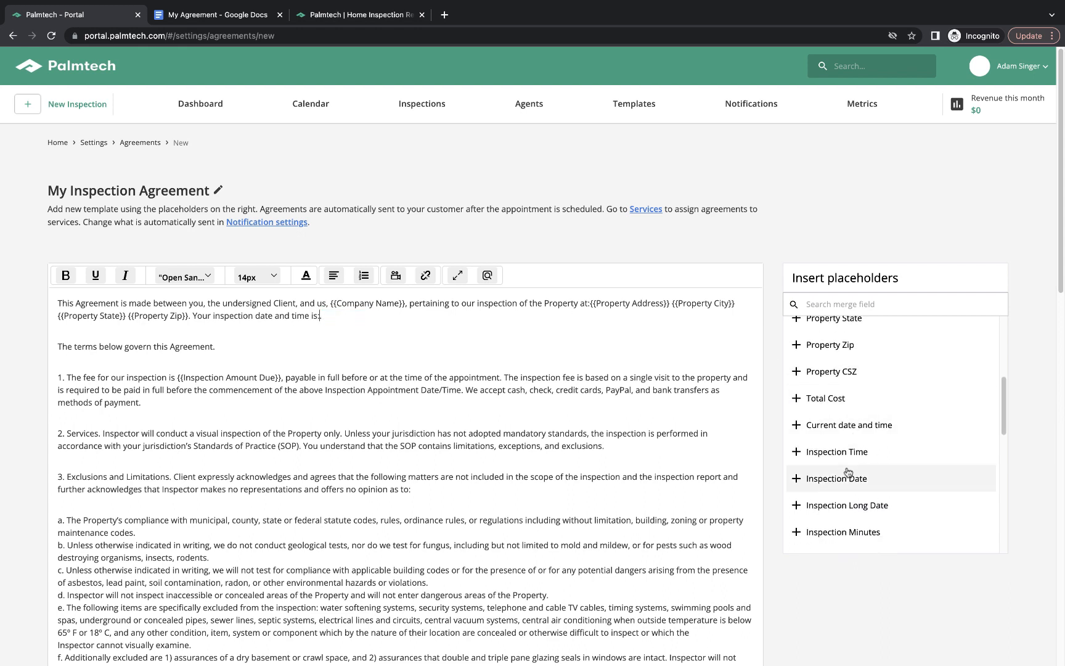
pyautogui.click(844, 477)
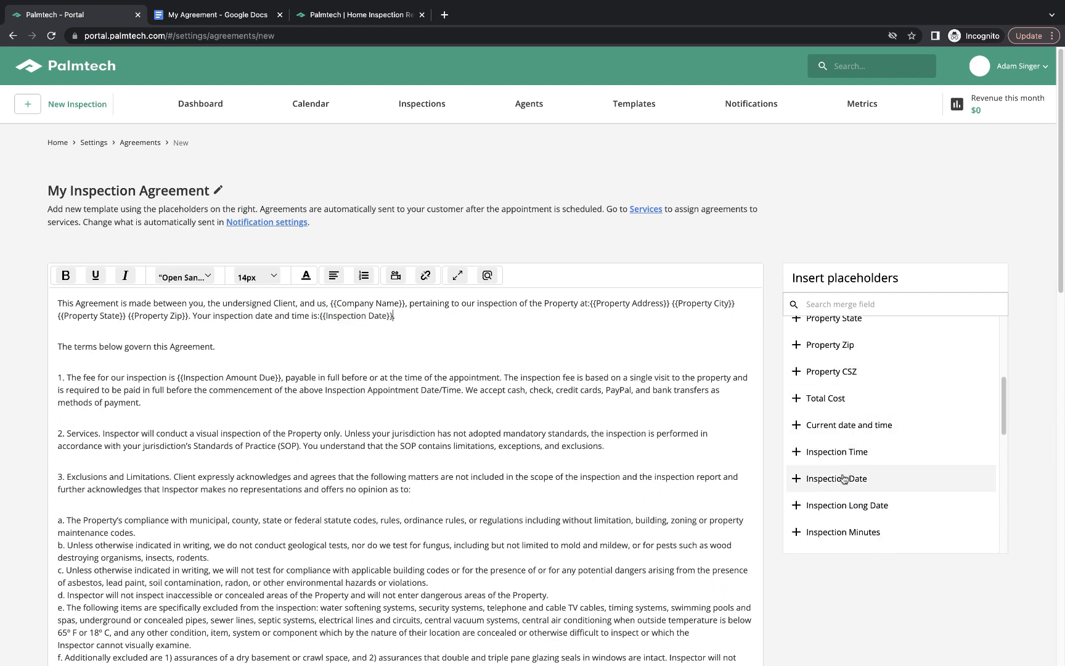
pyautogui.click(844, 455)
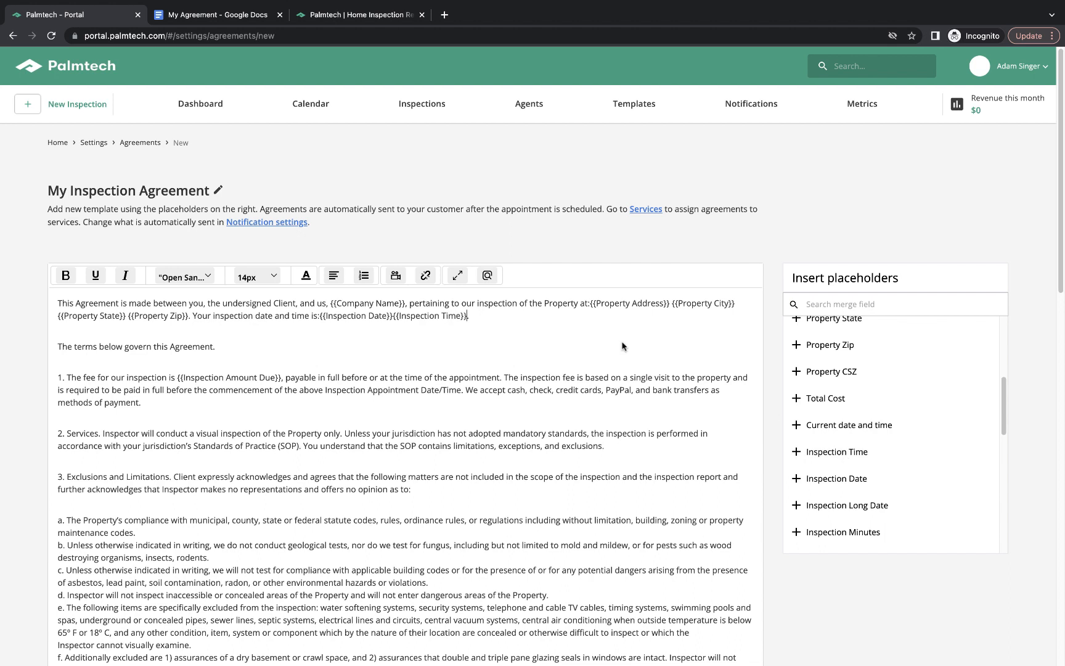
pyautogui.click(393, 315)
pyautogui.click(320, 315)
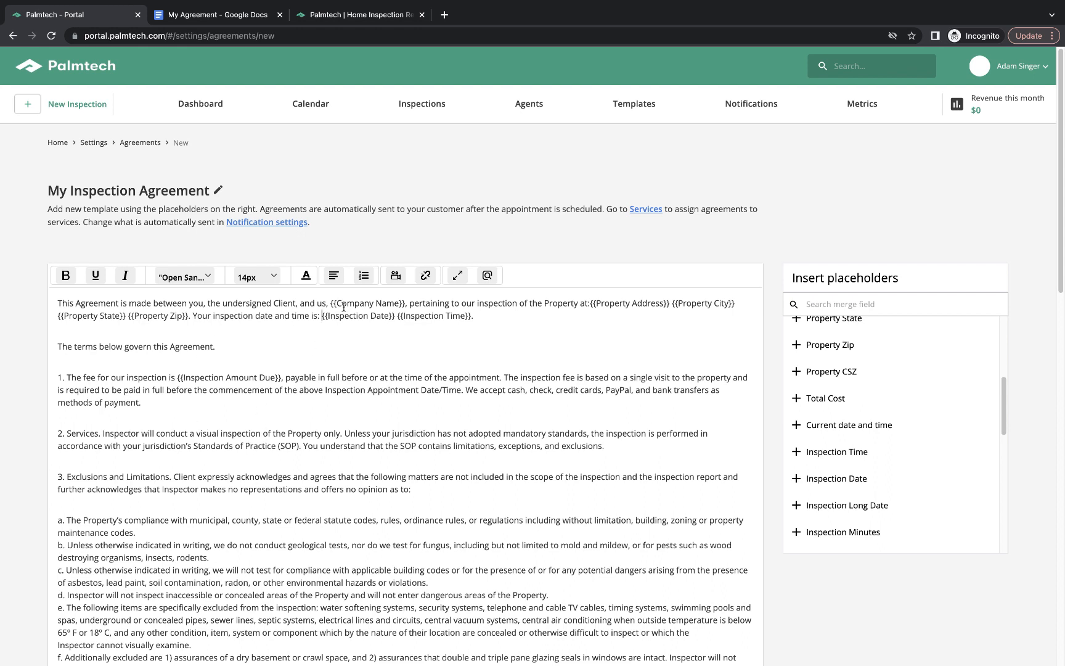
# Save My Inspection Agreement and go back to Account Settings.
pyautogui.scroll(-15, 38, 370)
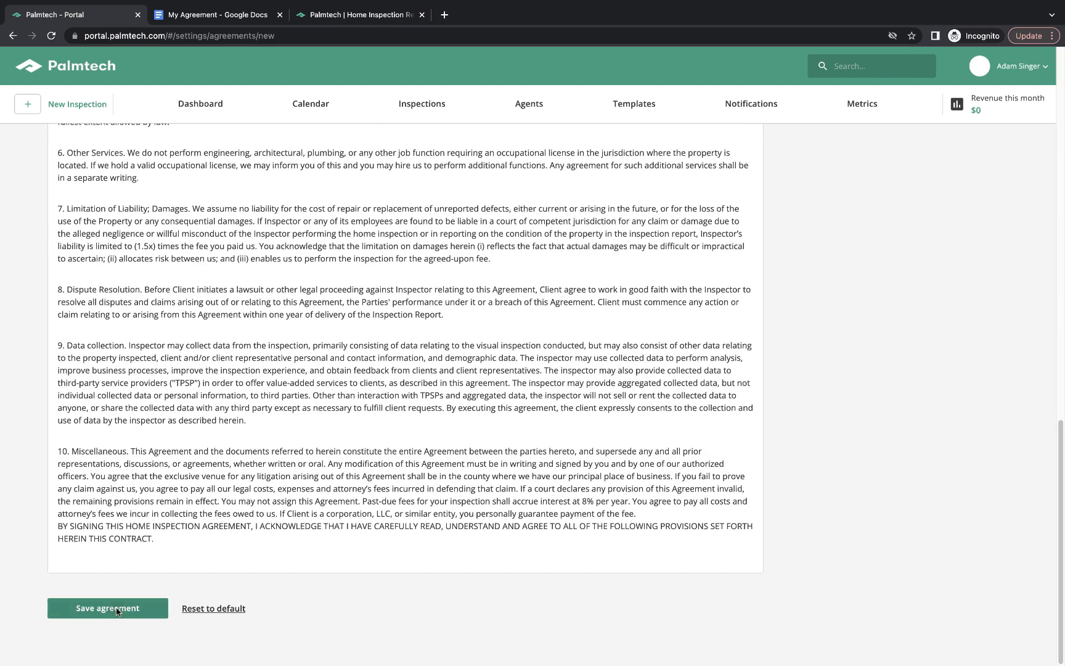
pyautogui.click(115, 608)
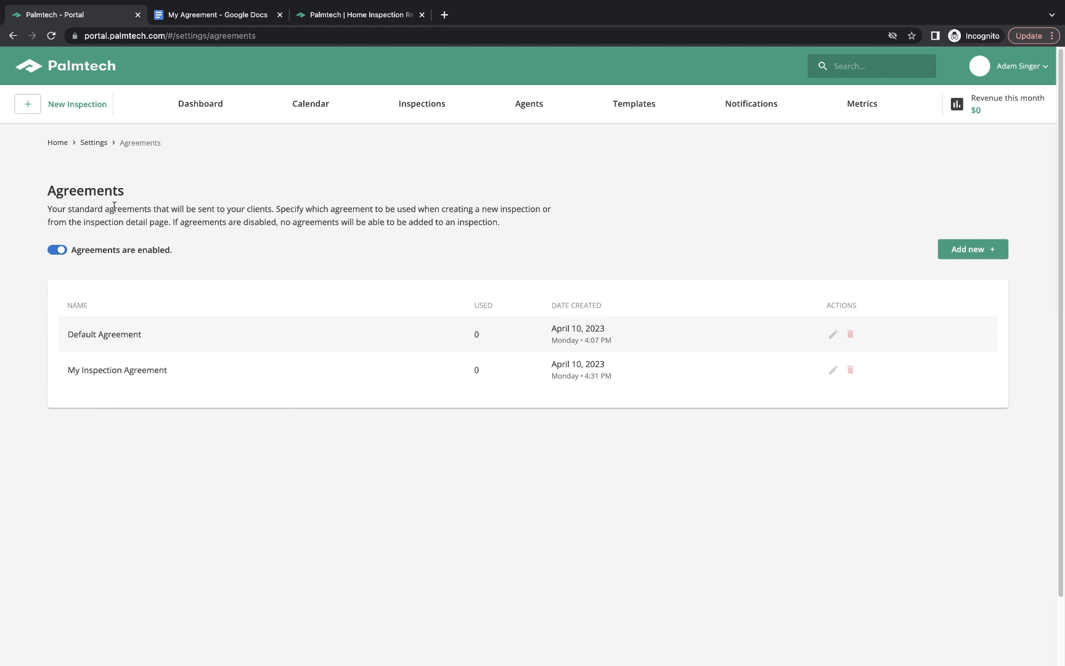
pyautogui.click(94, 143)
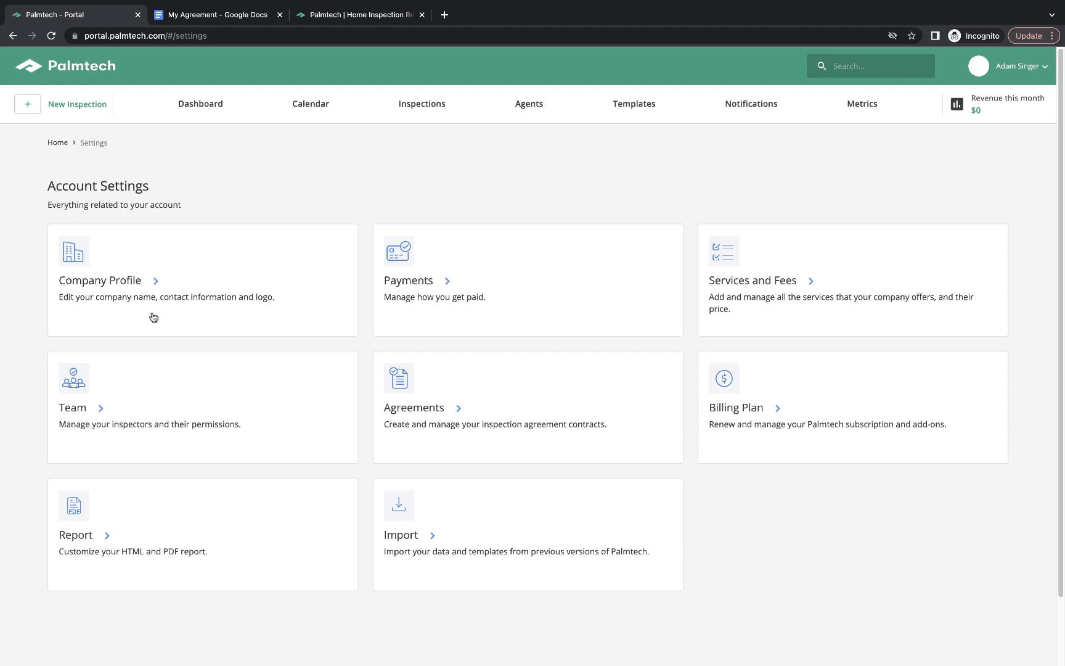
pyautogui.click(441, 279)
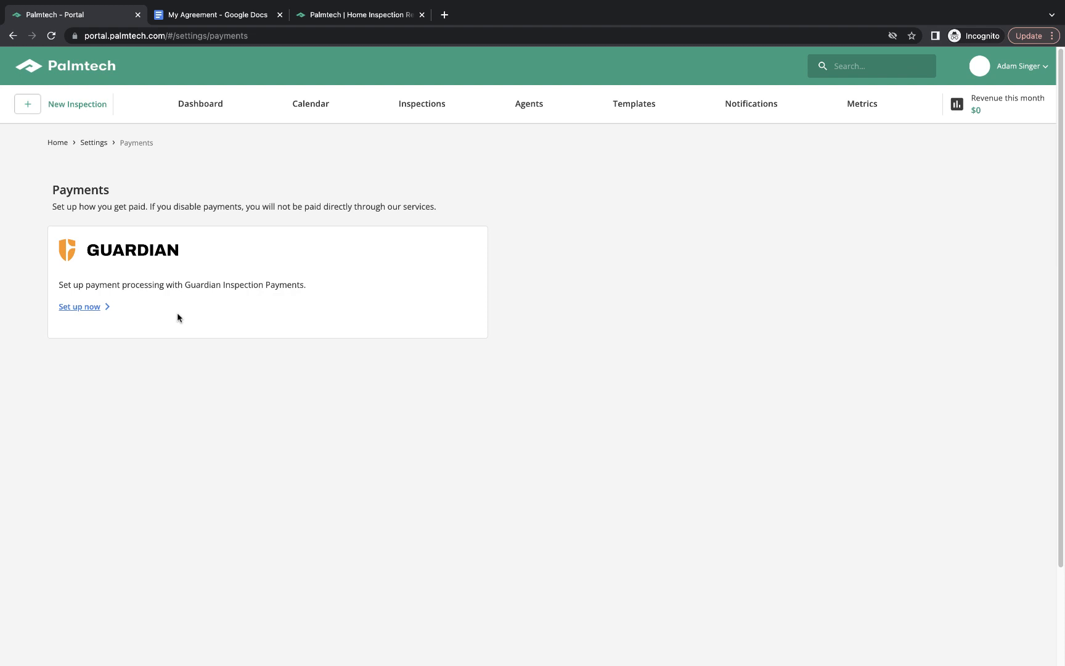
pyautogui.click(94, 143)
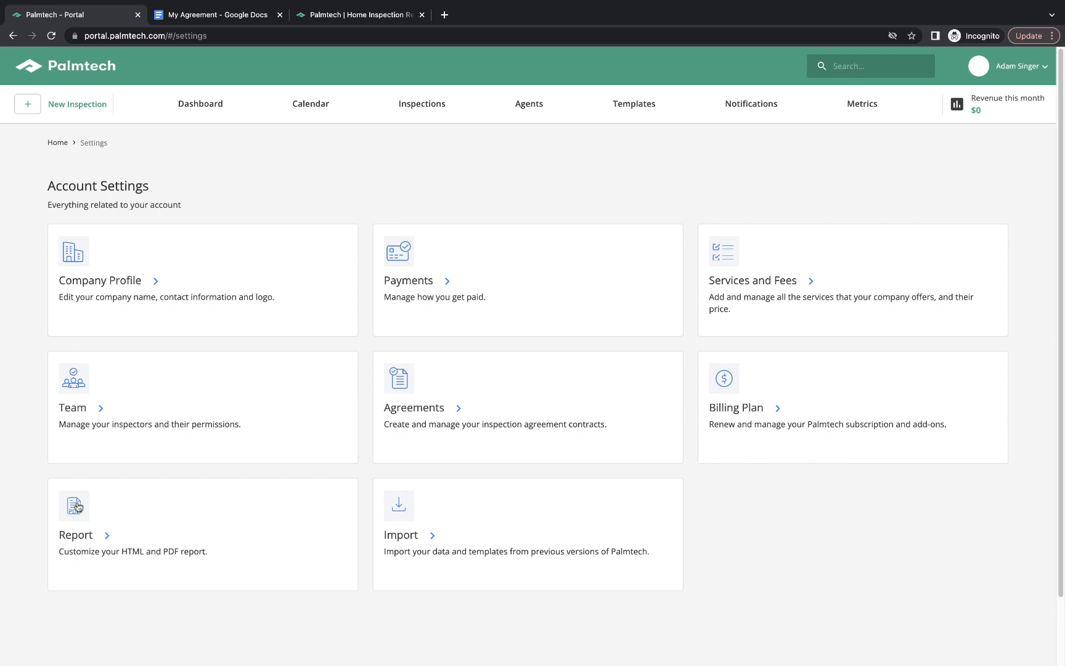
# Upload companyLogo.jpg as the report logo and show it instead of the company name in headers.
pyautogui.click(68, 538)
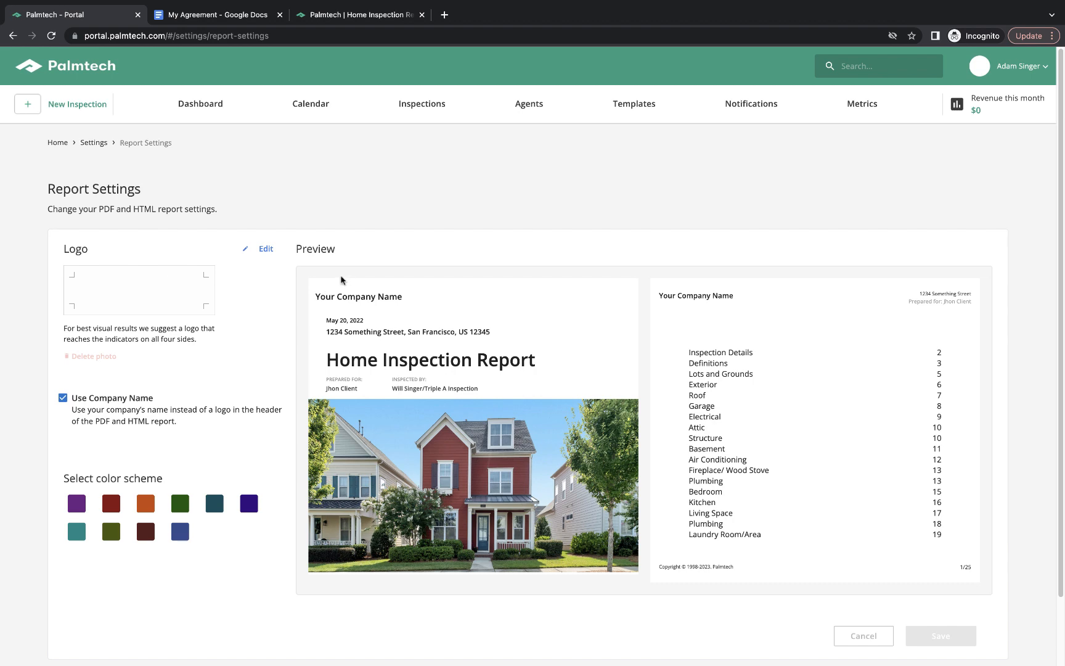
pyautogui.click(266, 249)
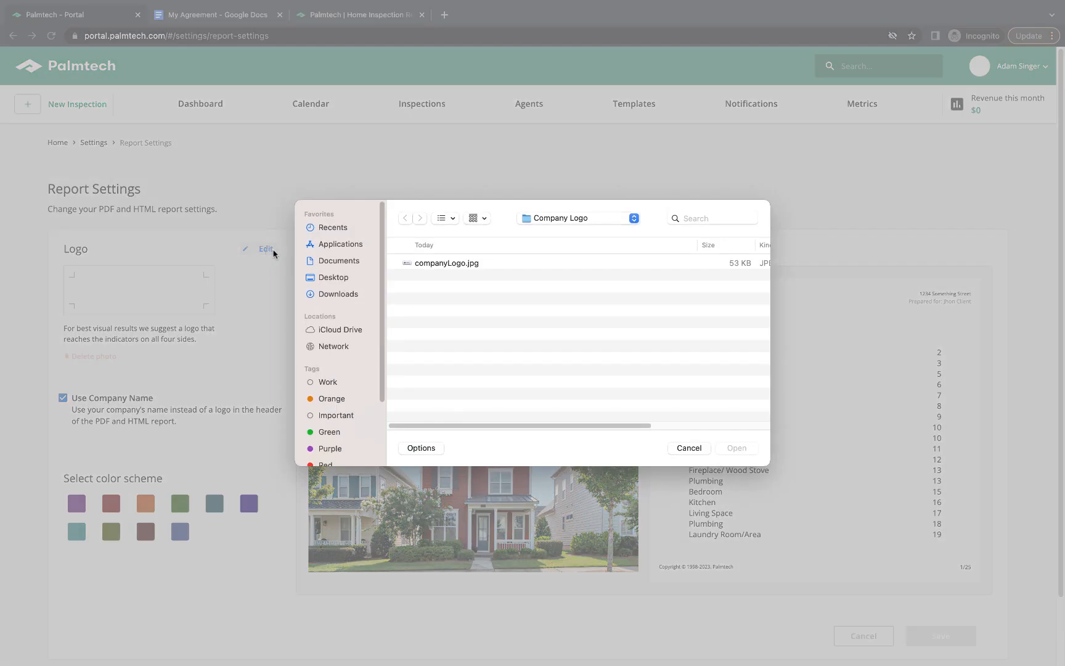
pyautogui.click(454, 268)
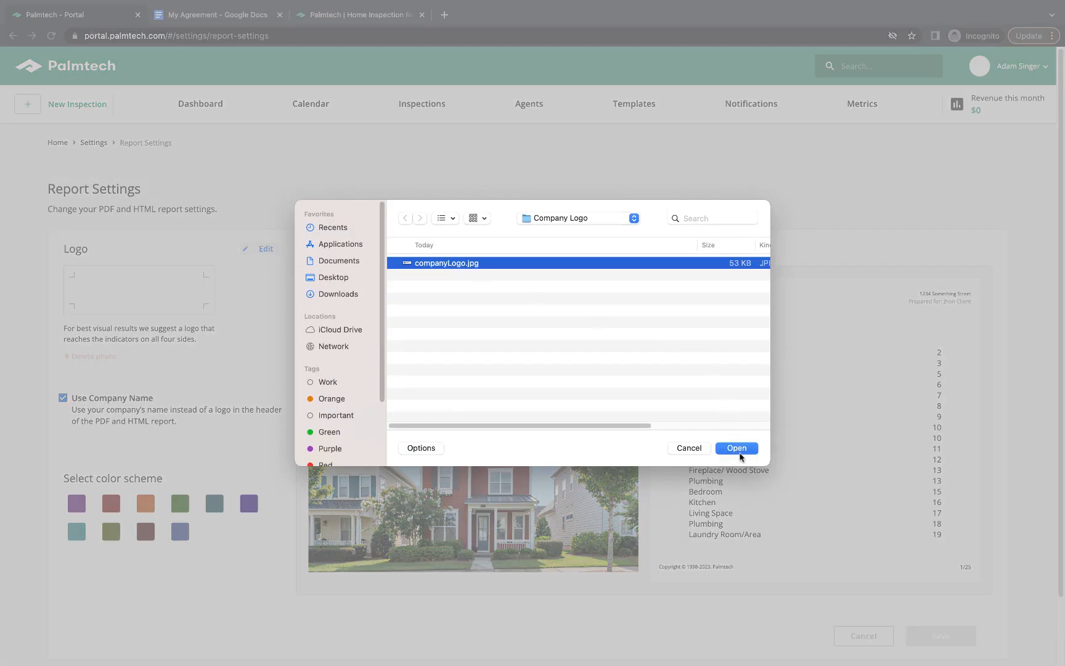
pyautogui.click(739, 450)
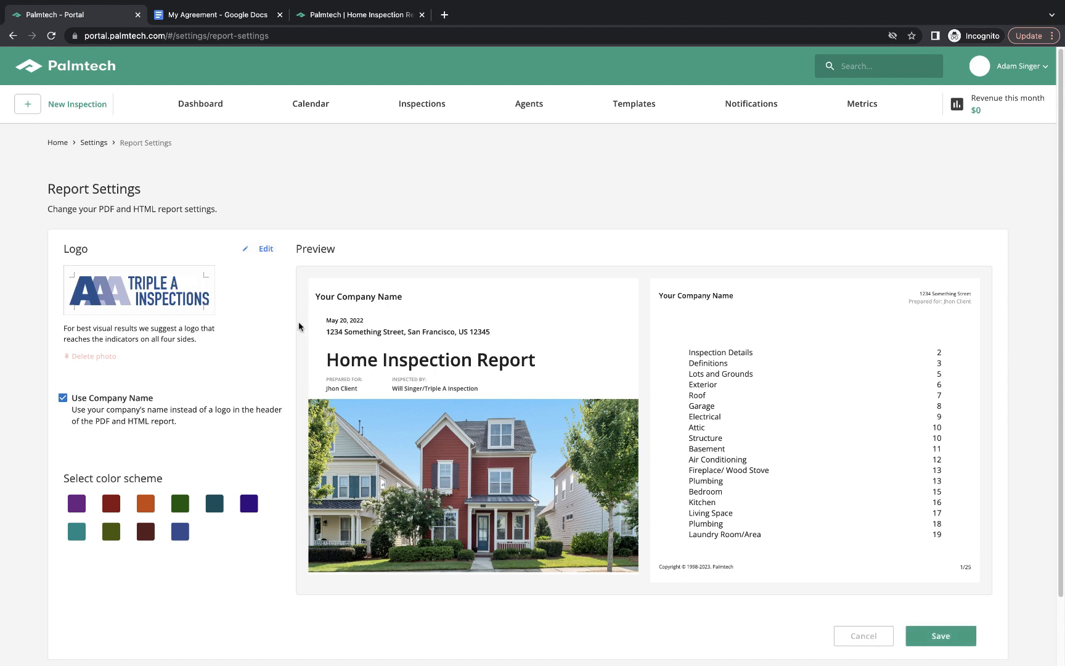
pyautogui.click(63, 398)
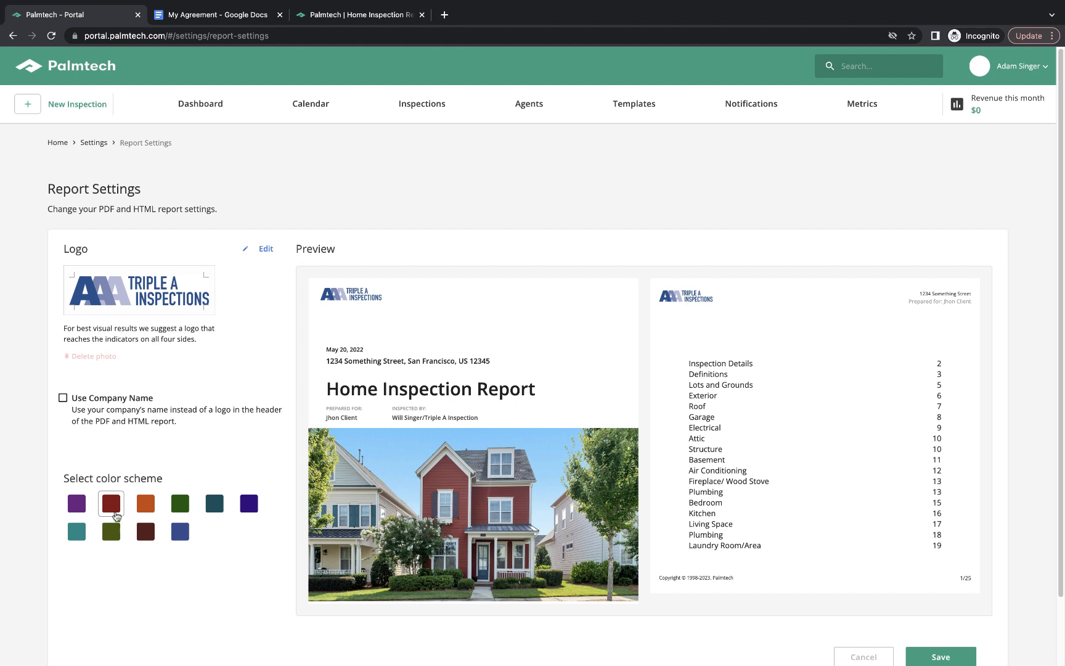
# Try the dark red, orange and teal schemes, choose blue, and save the report settings.
pyautogui.click(114, 512)
pyautogui.click(140, 510)
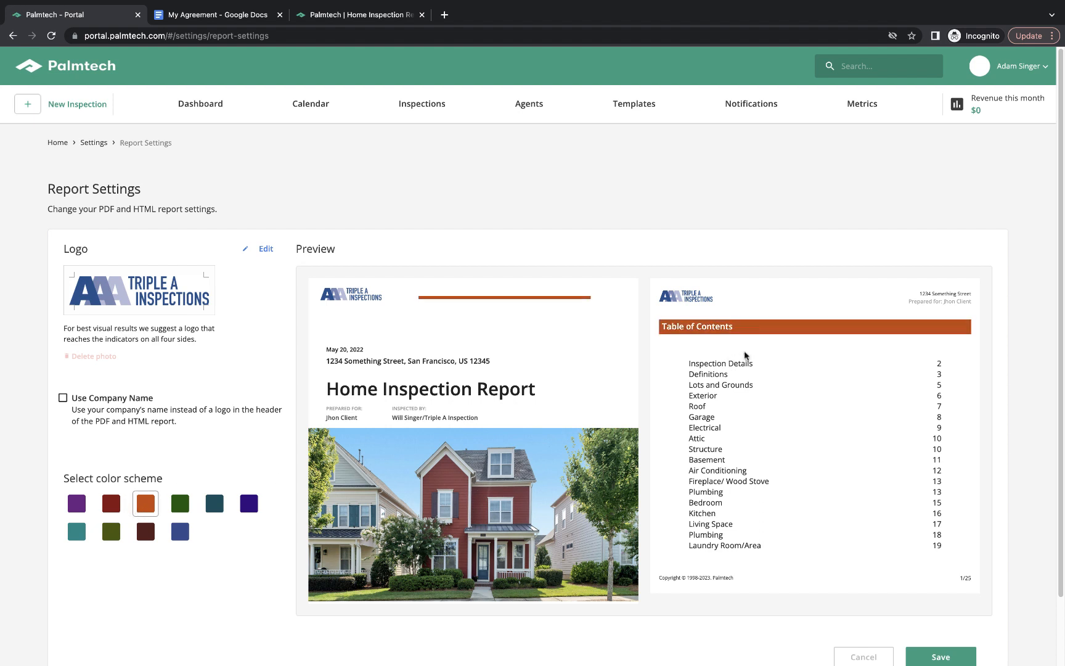
pyautogui.click(77, 531)
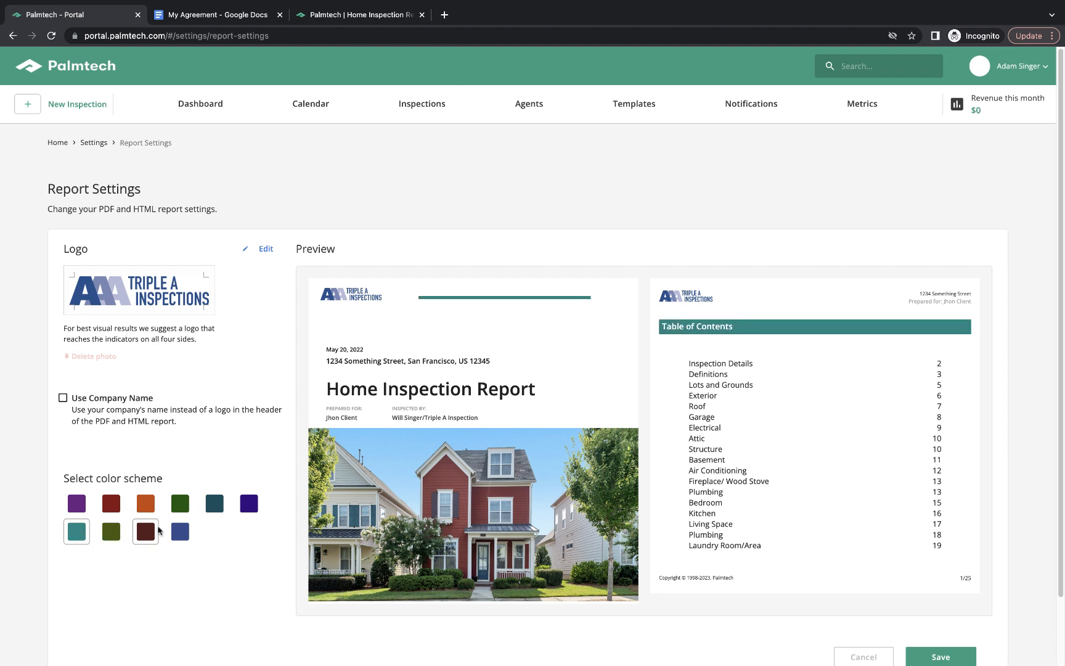
pyautogui.click(180, 532)
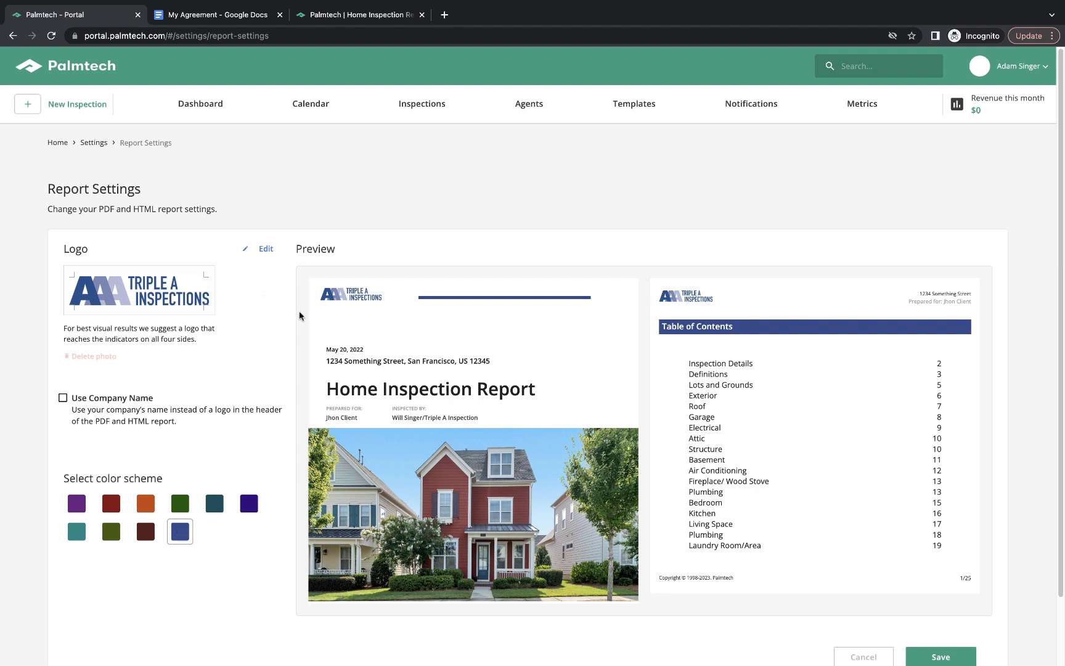
pyautogui.scroll(-1, 567, 379)
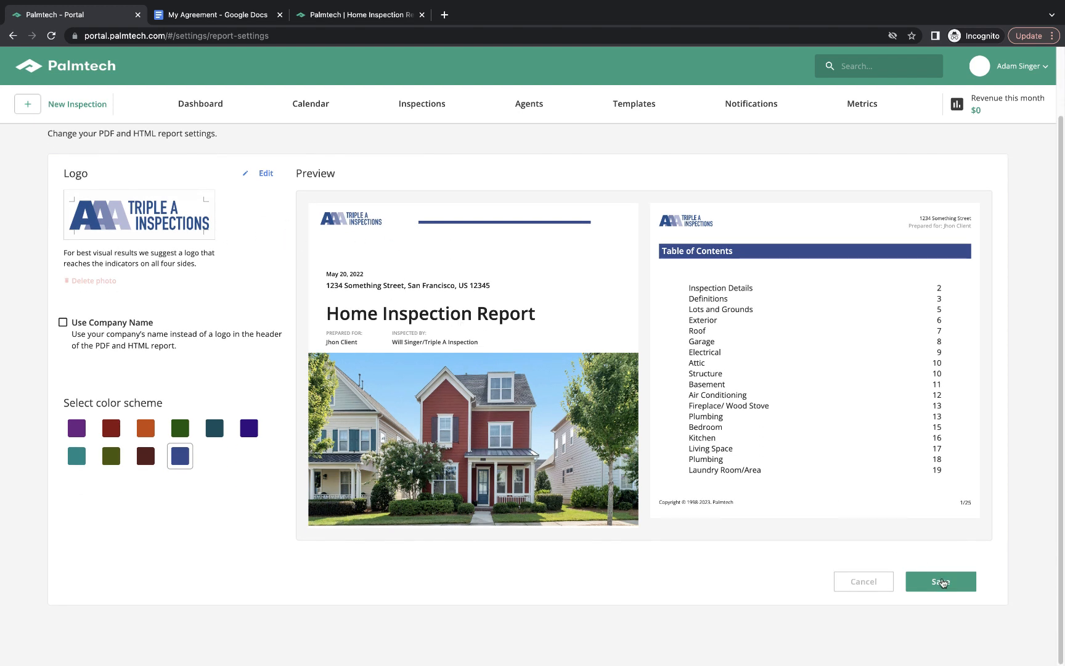
pyautogui.click(939, 581)
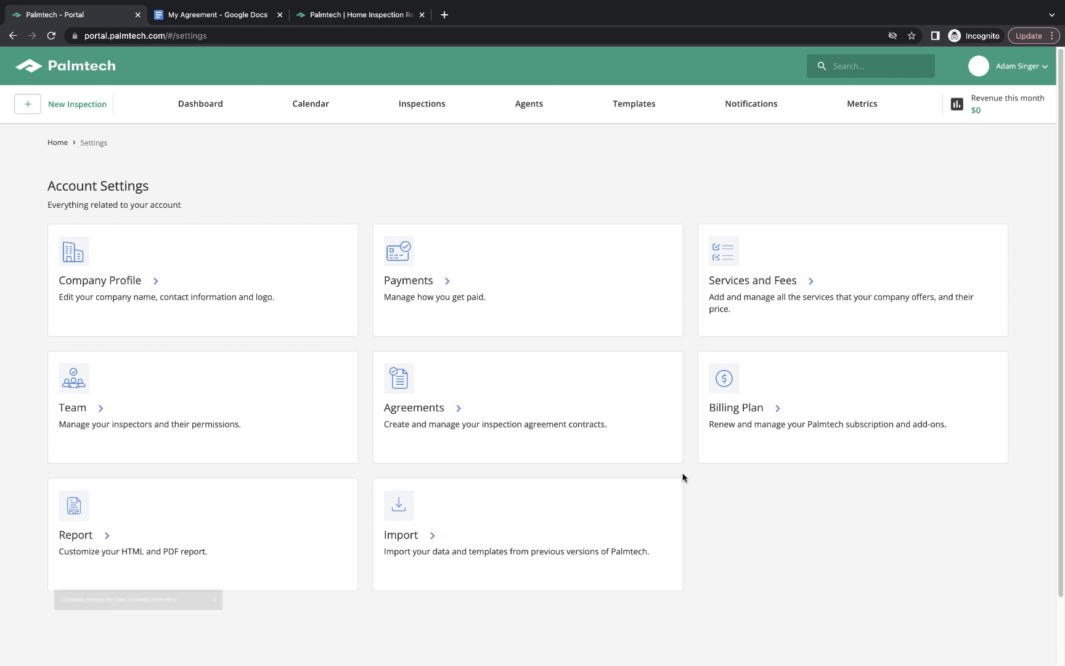
# Open Services and Fees and change the Home Inspection cost to 425.
pyautogui.click(800, 283)
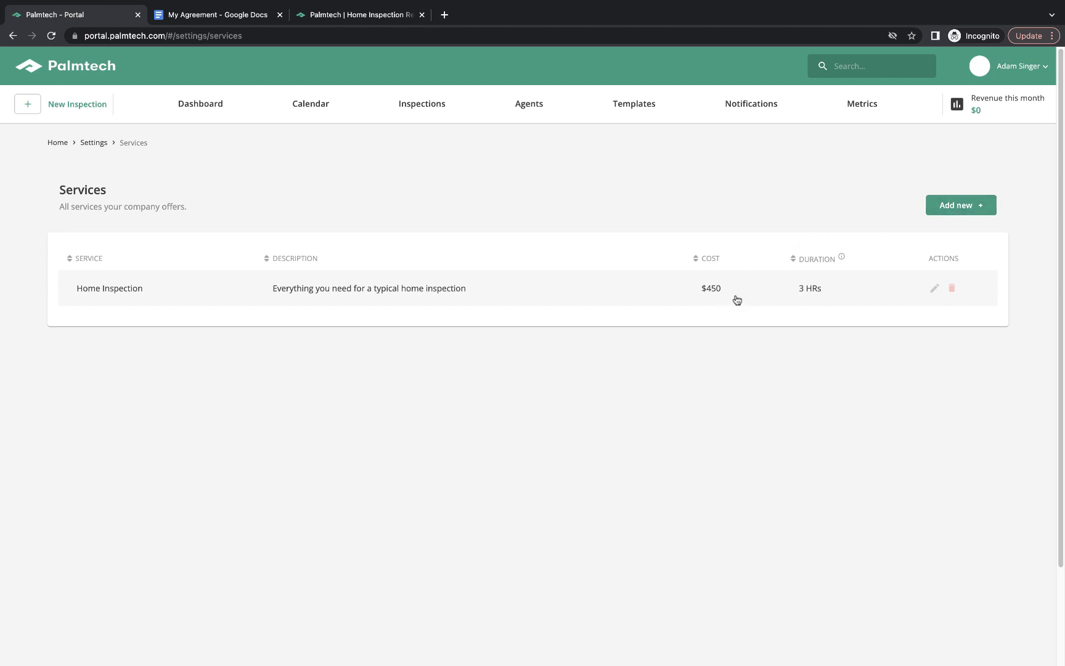
pyautogui.click(935, 292)
pyautogui.click(563, 253)
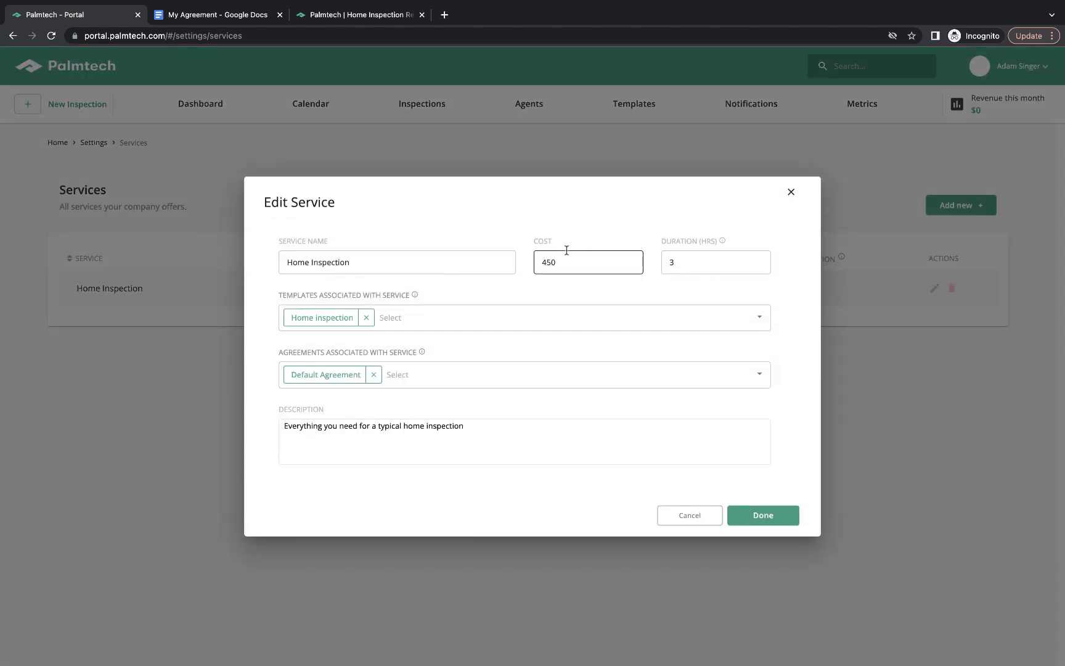
pyautogui.press('End')
pyautogui.press('BackSpace')
pyautogui.press('BackSpace')
pyautogui.write('25')
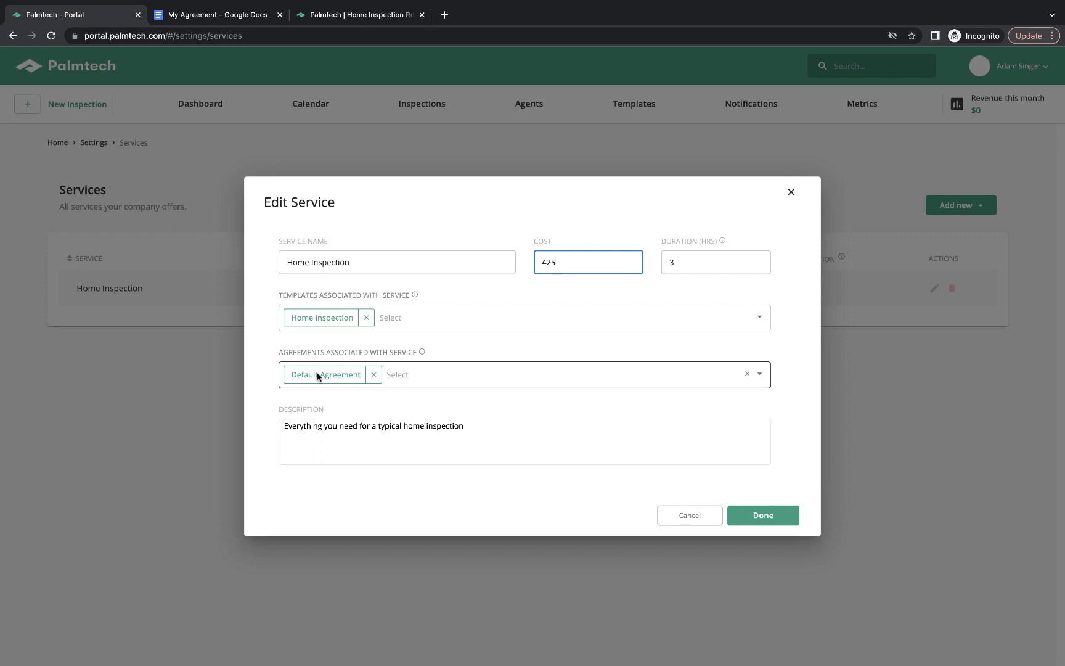
# Swap Default Agreement for My Inspection Agreement on the service and save it.
pyautogui.click(373, 375)
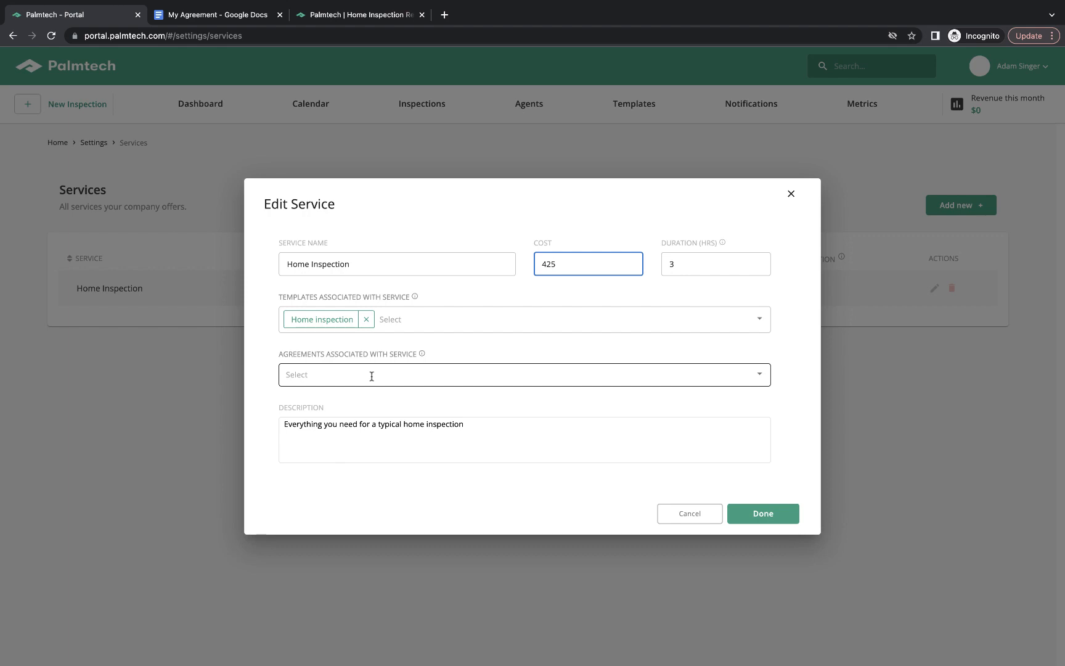
pyautogui.click(759, 374)
pyautogui.click(394, 418)
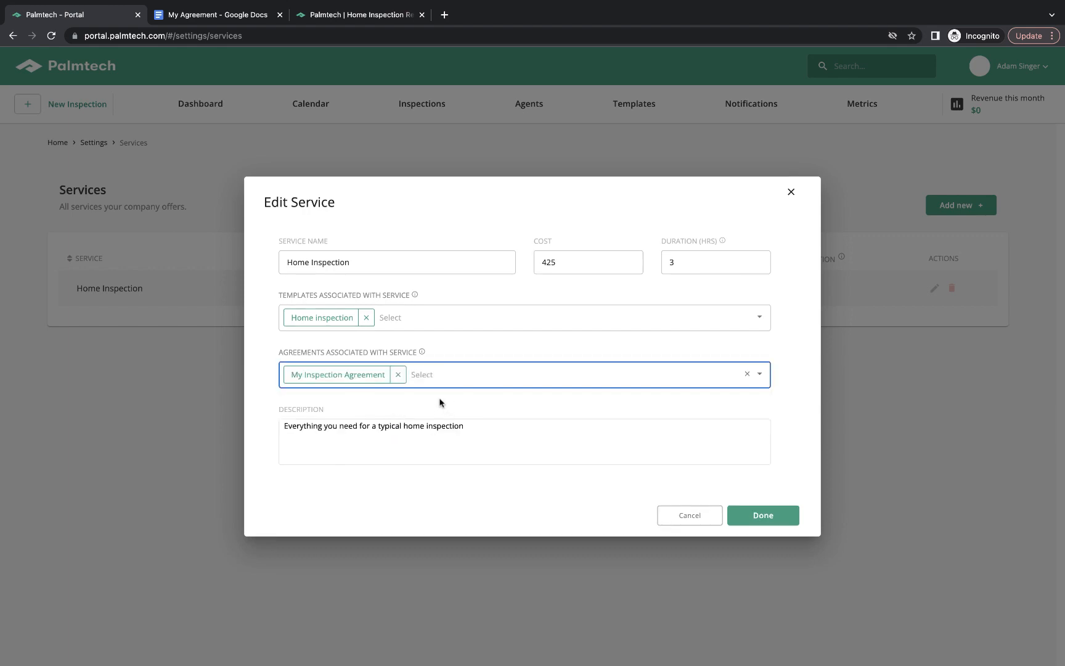
pyautogui.click(763, 515)
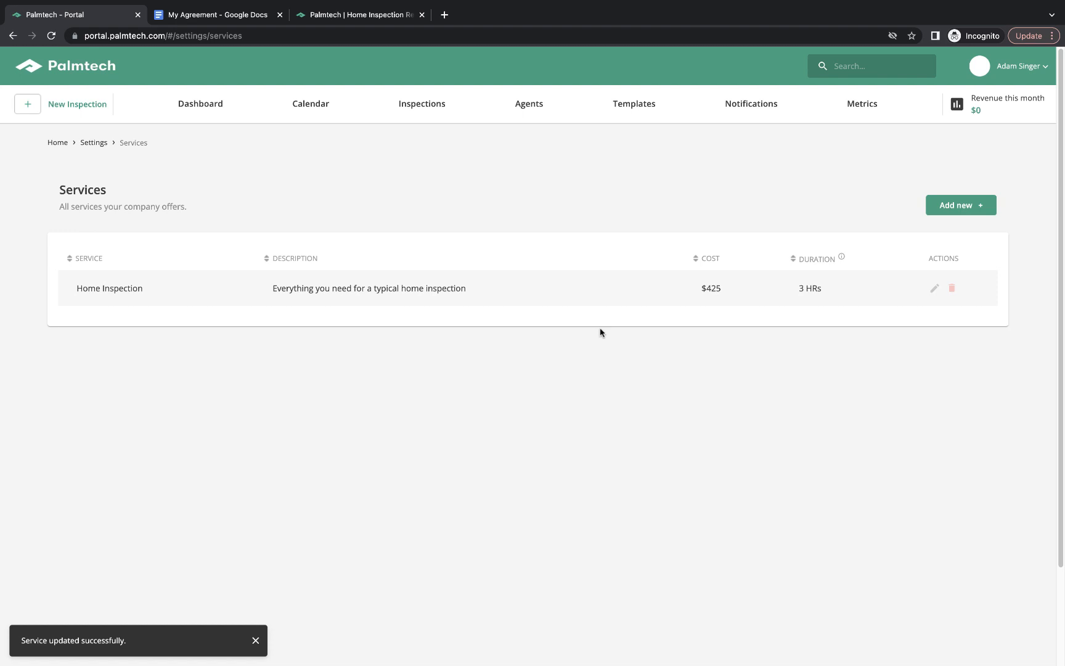
# Create the Pool Inspection service with cost 150, duration 1, description 'Pool inspection'.
pyautogui.click(956, 209)
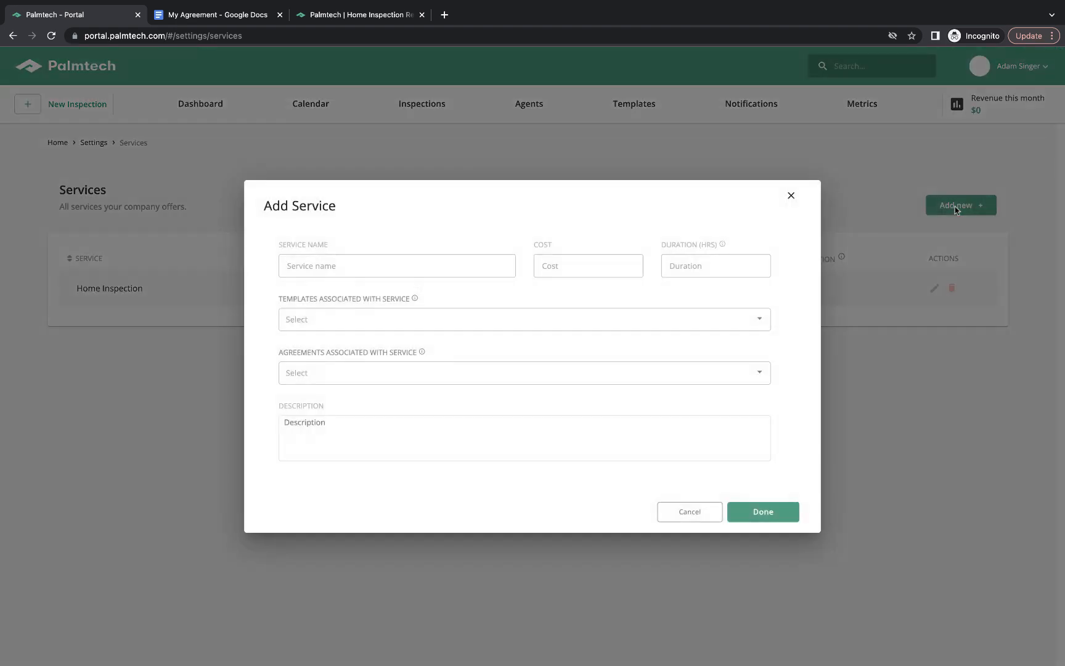
pyautogui.click(469, 261)
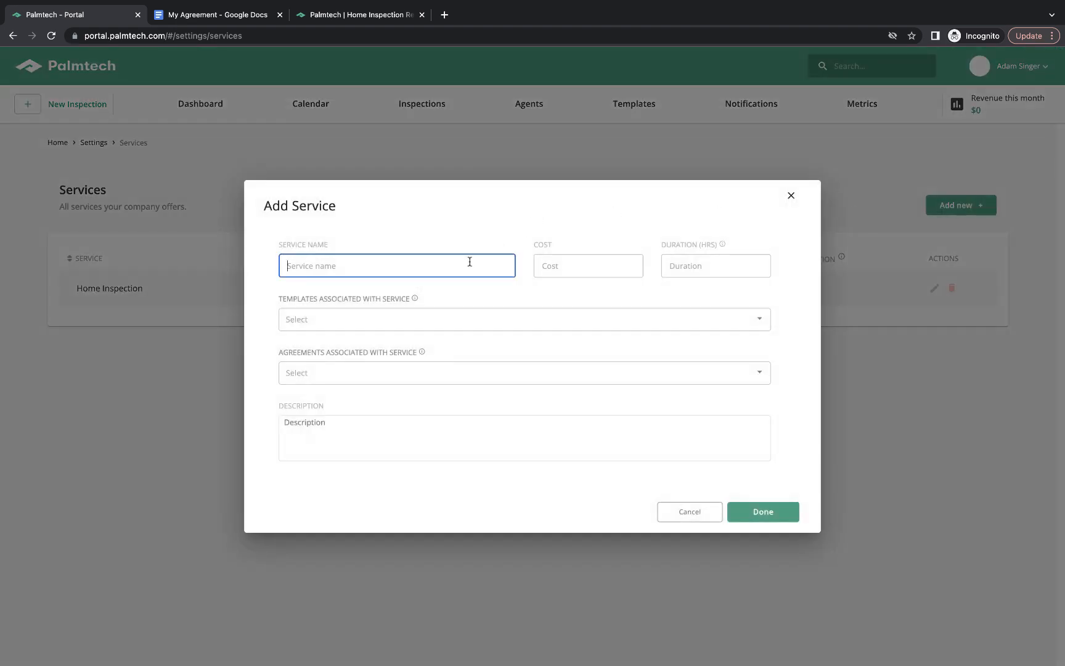
pyautogui.write('Pool Inspection')
pyautogui.click(586, 264)
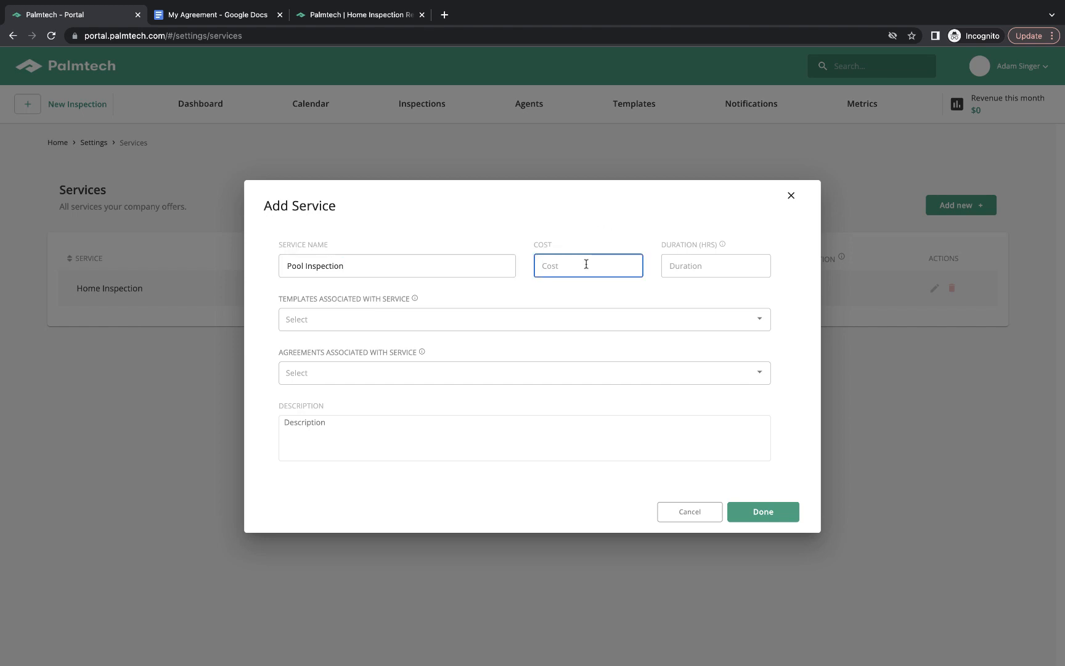
pyautogui.write('150')
pyautogui.press('Tab')
pyautogui.write('1')
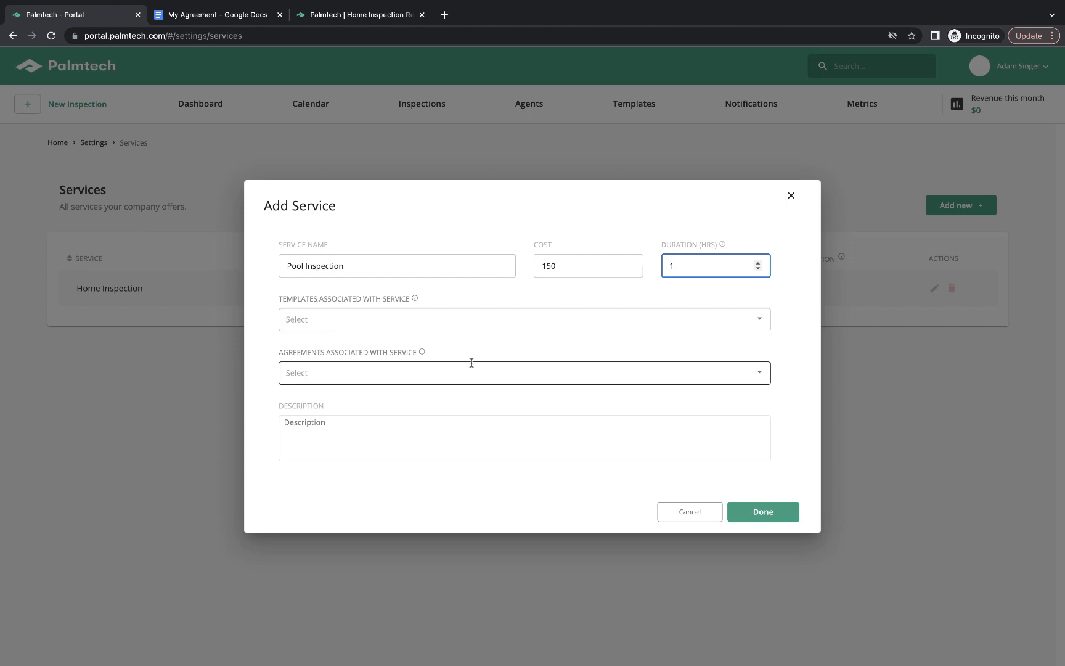
pyautogui.click(417, 423)
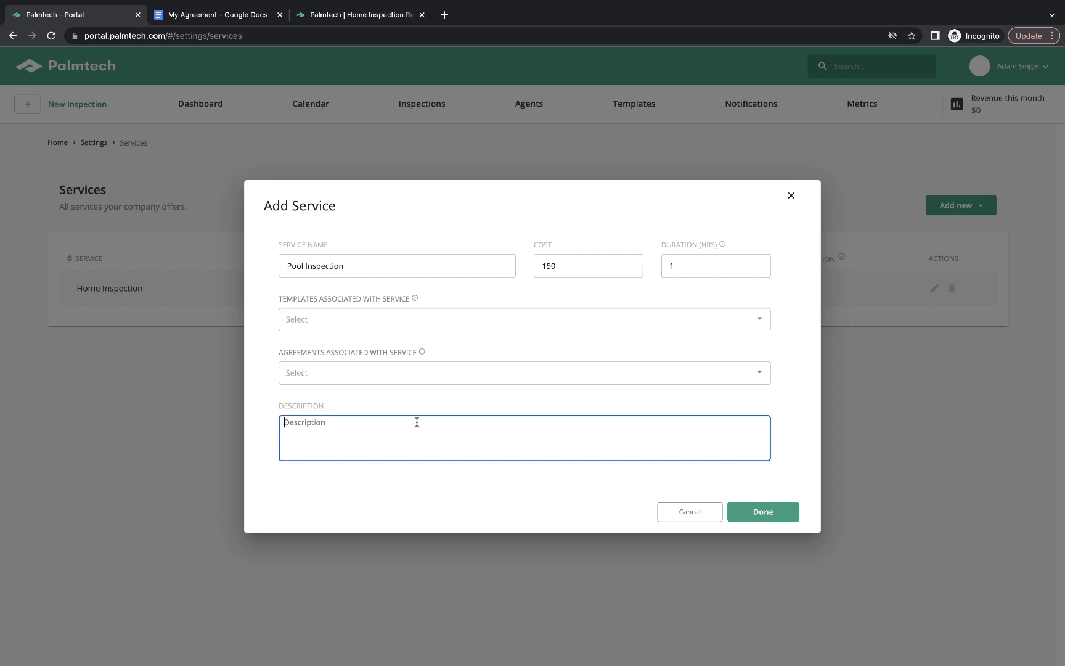
pyautogui.write('Pool inspection')
pyautogui.click(763, 512)
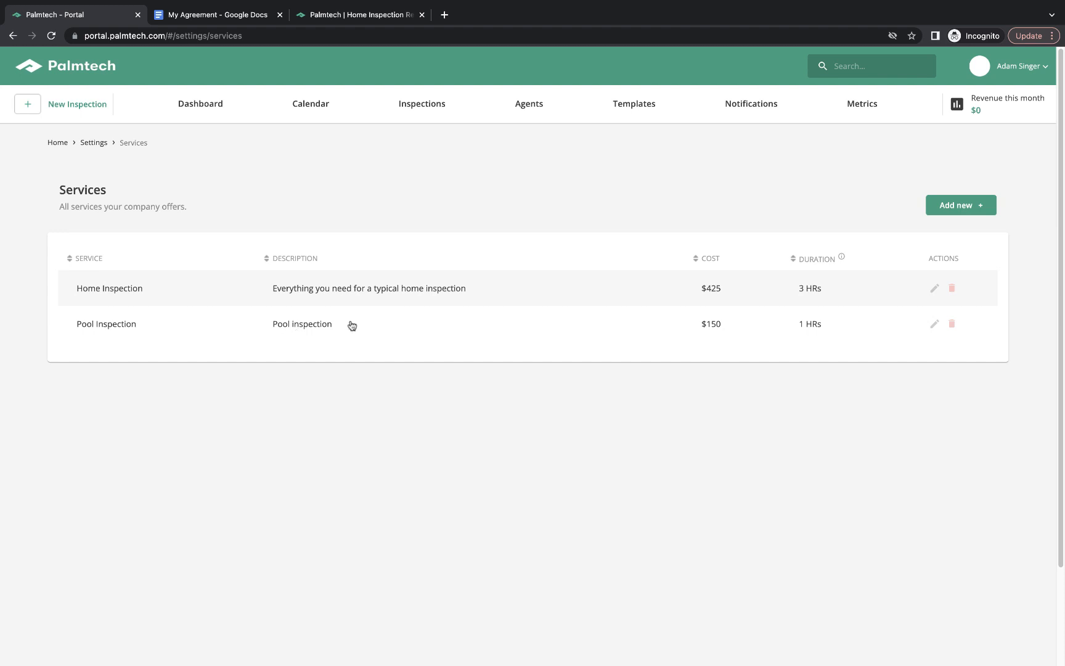
# Check the Team list, which shows one Owner, and go back to Account Settings.
pyautogui.click(94, 143)
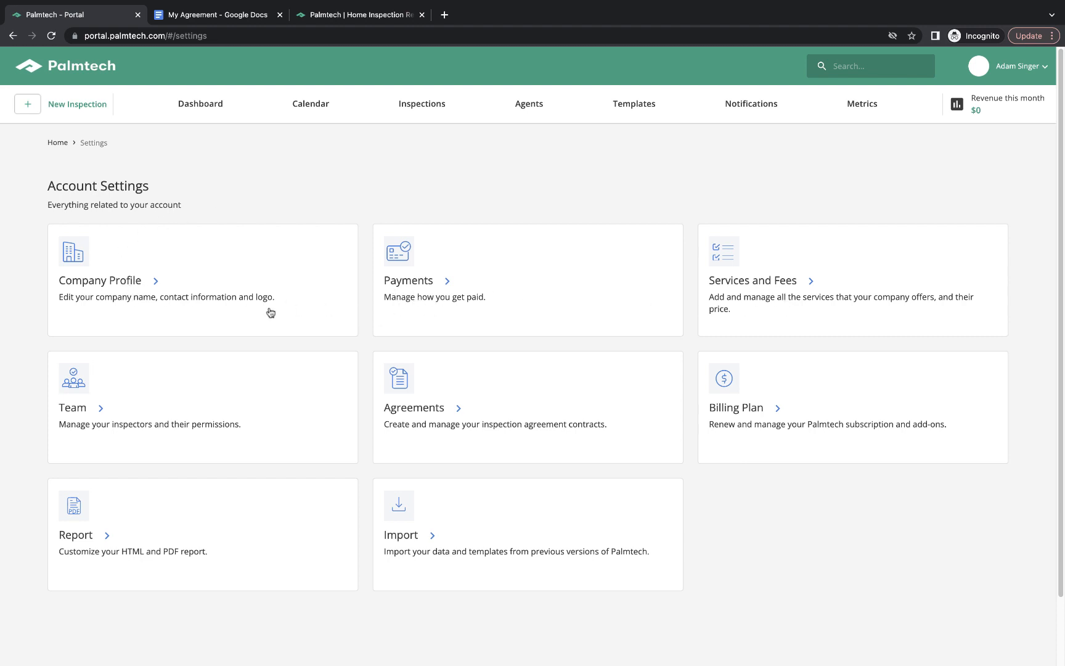
pyautogui.click(101, 416)
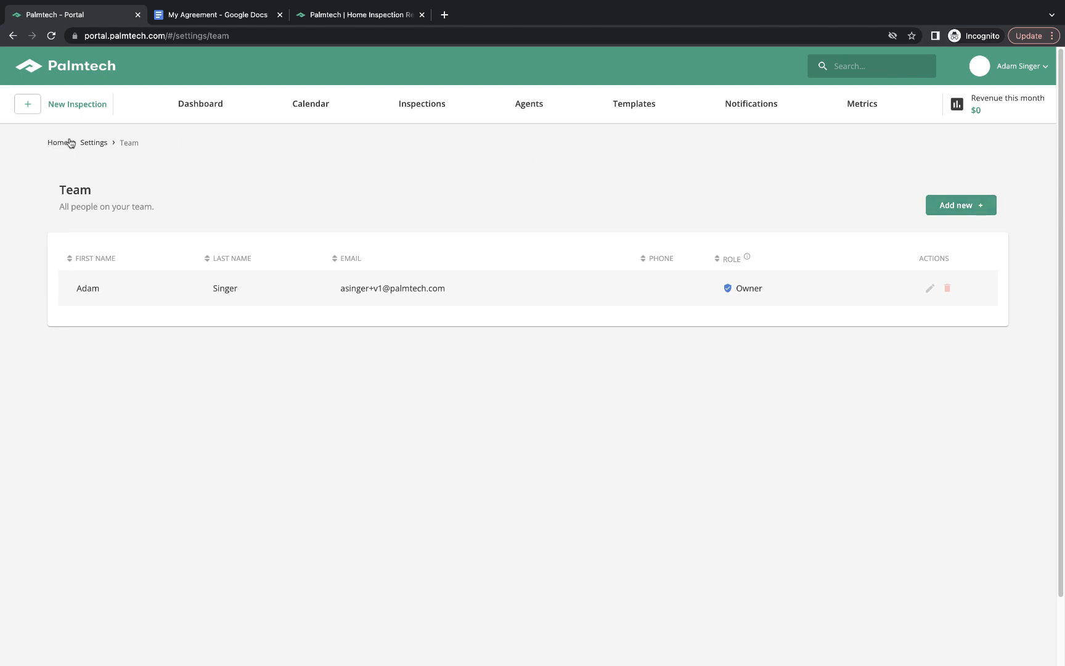
pyautogui.click(93, 144)
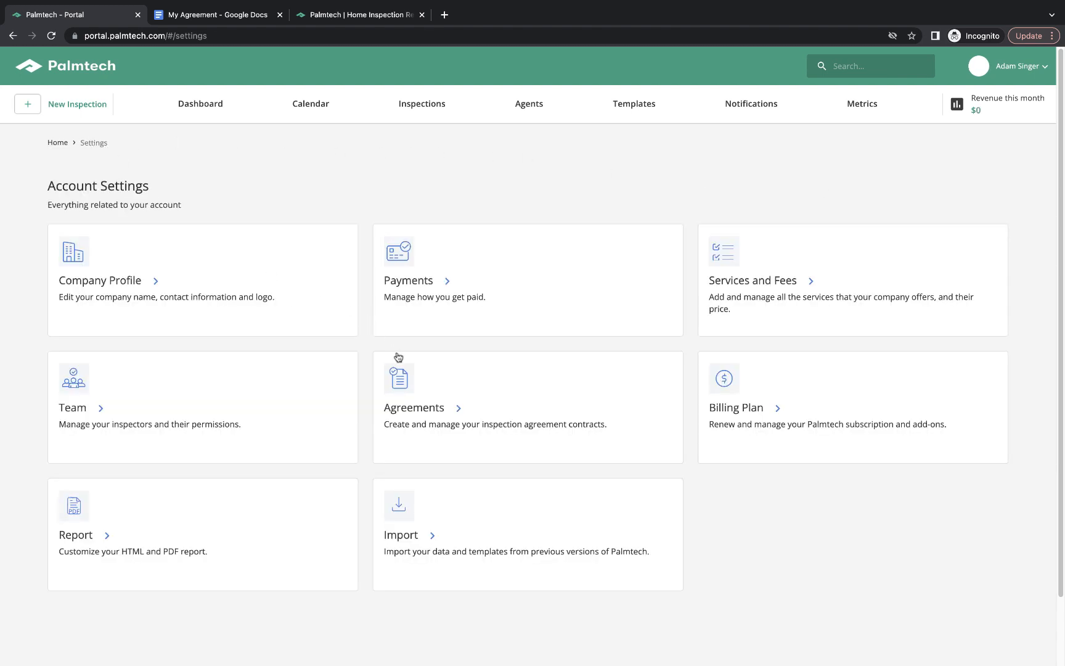
pyautogui.click(758, 414)
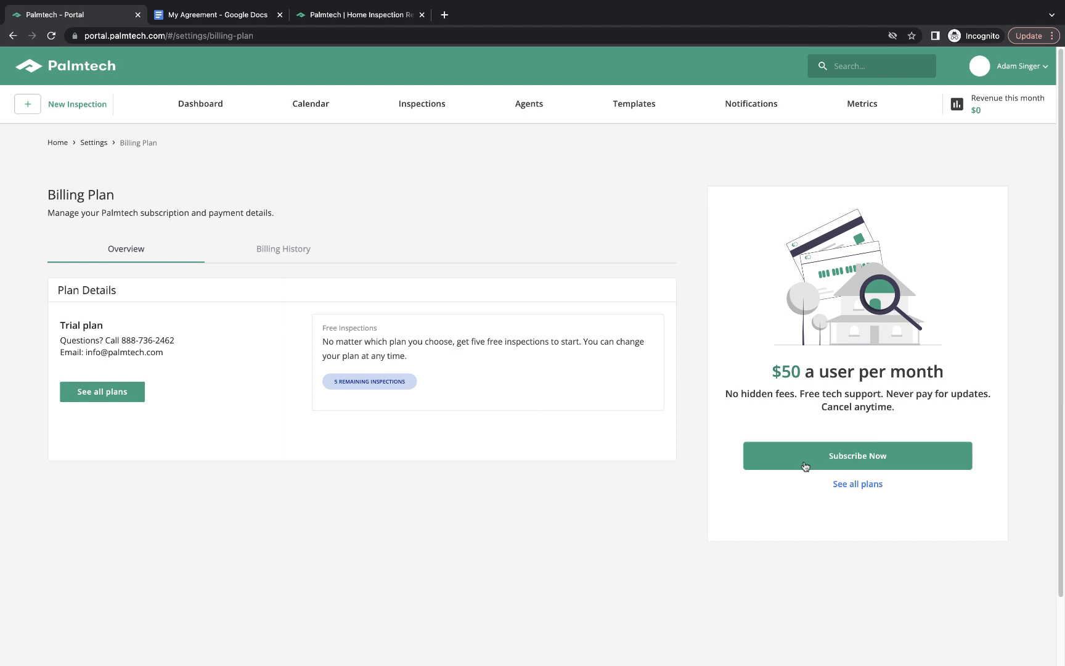
pyautogui.click(106, 144)
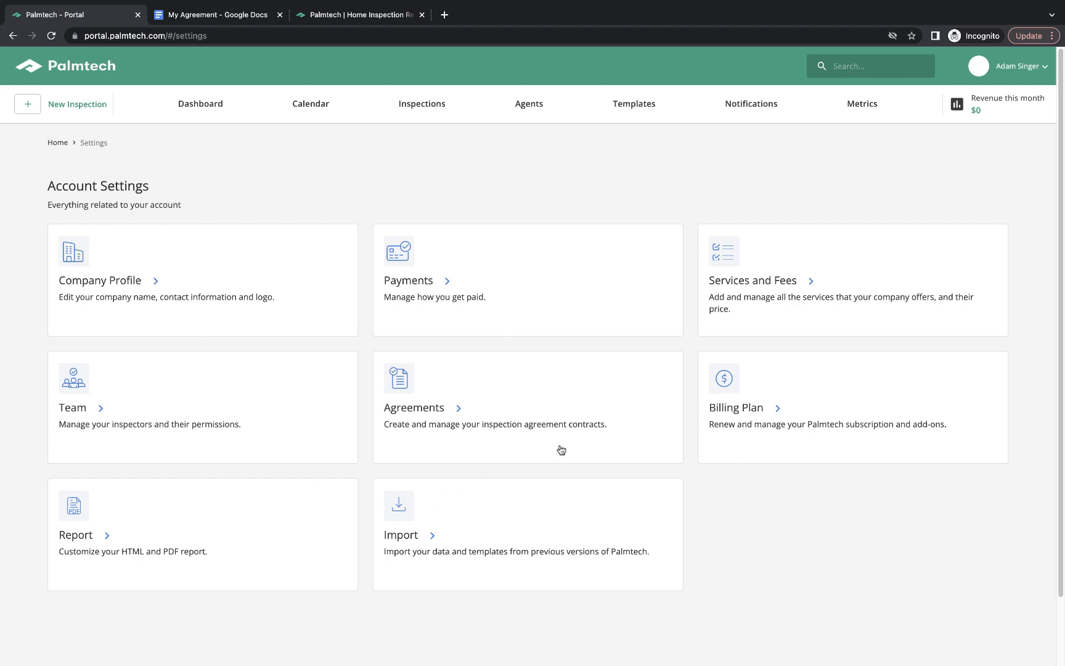
# Enable 'Inspection confirmation email sent to buyer's agent' under Appointment Confirmation notifications.
pyautogui.click(737, 109)
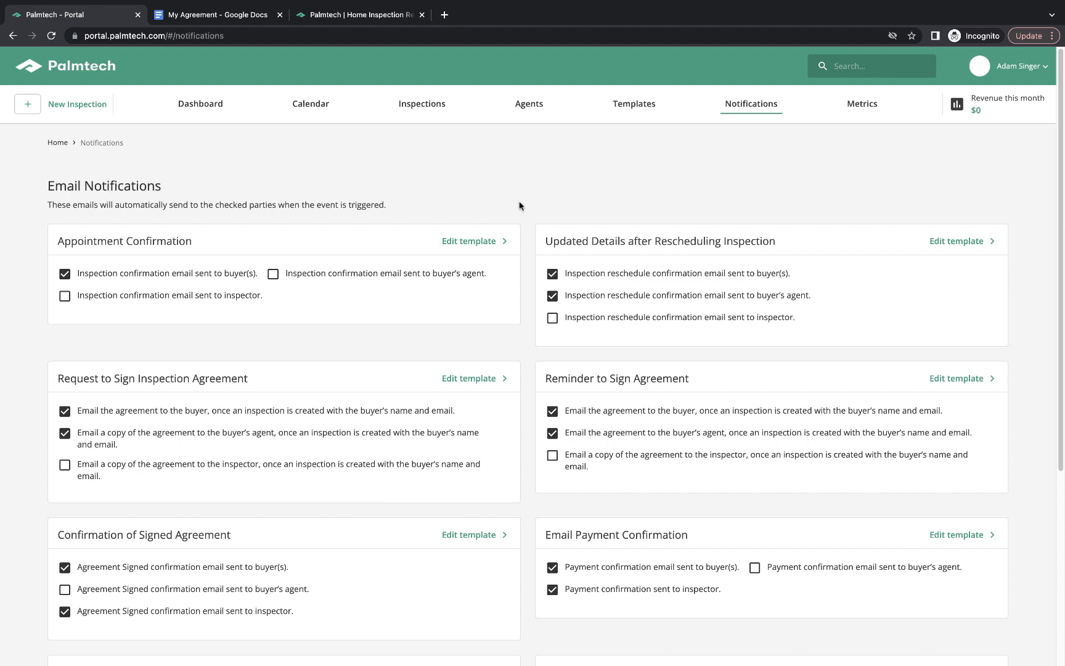
pyautogui.scroll(-1, 519, 205)
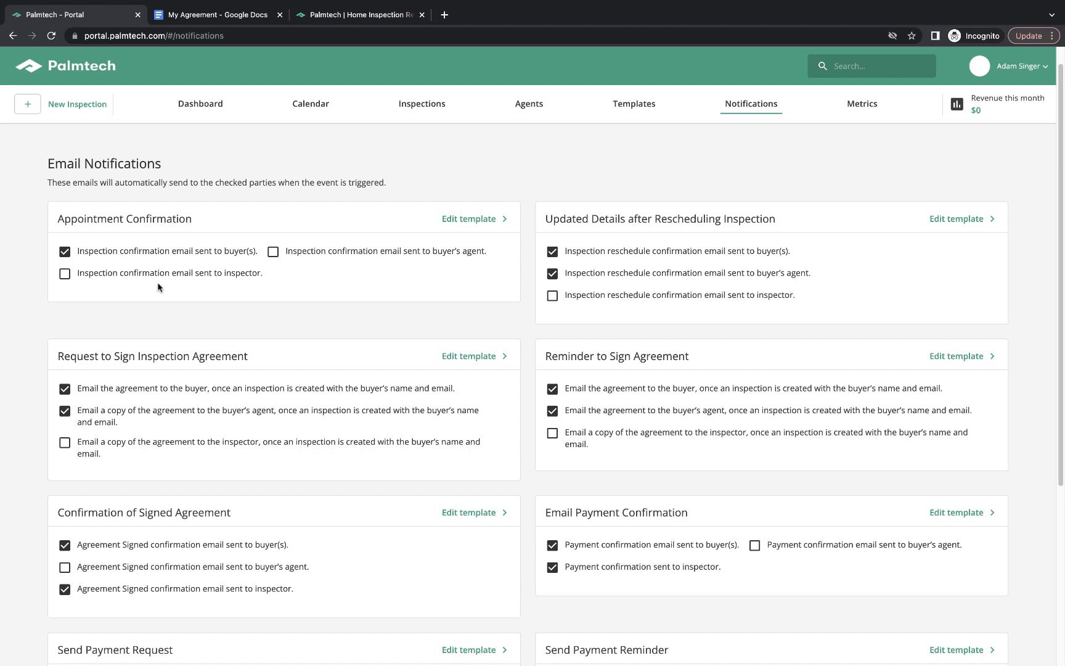
pyautogui.click(272, 255)
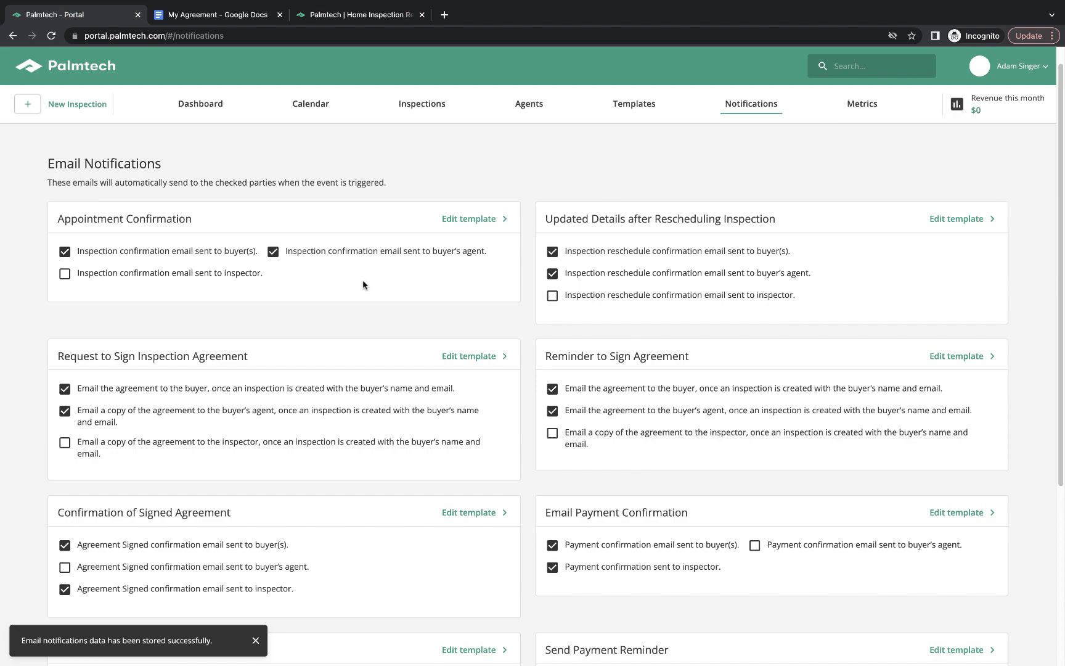
pyautogui.scroll(-5, 363, 279)
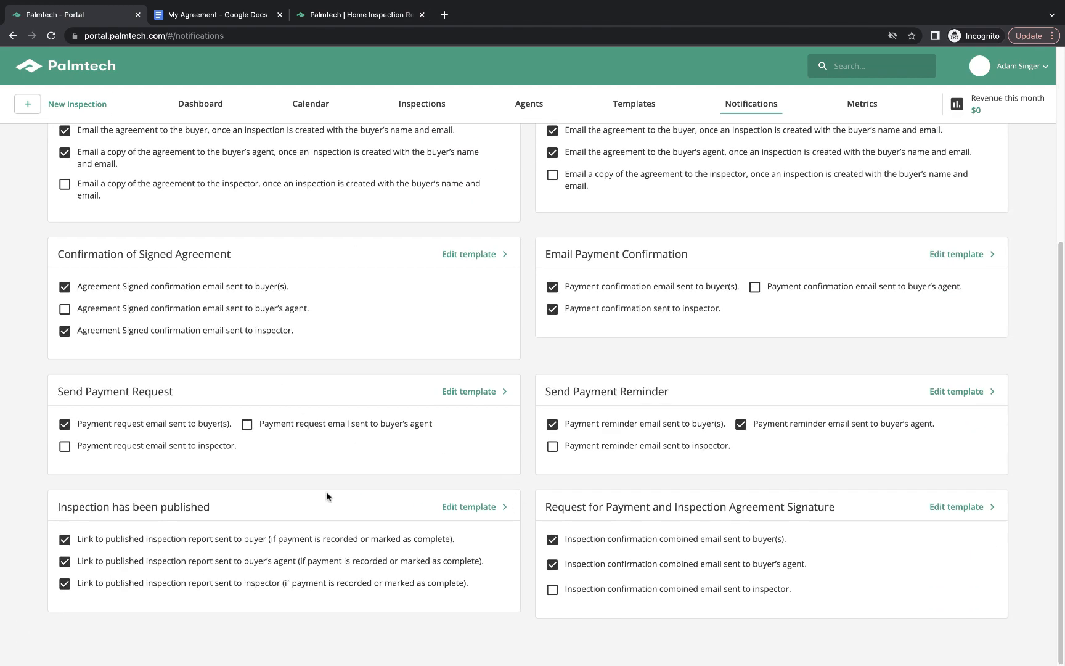
pyautogui.scroll(5, 271, 302)
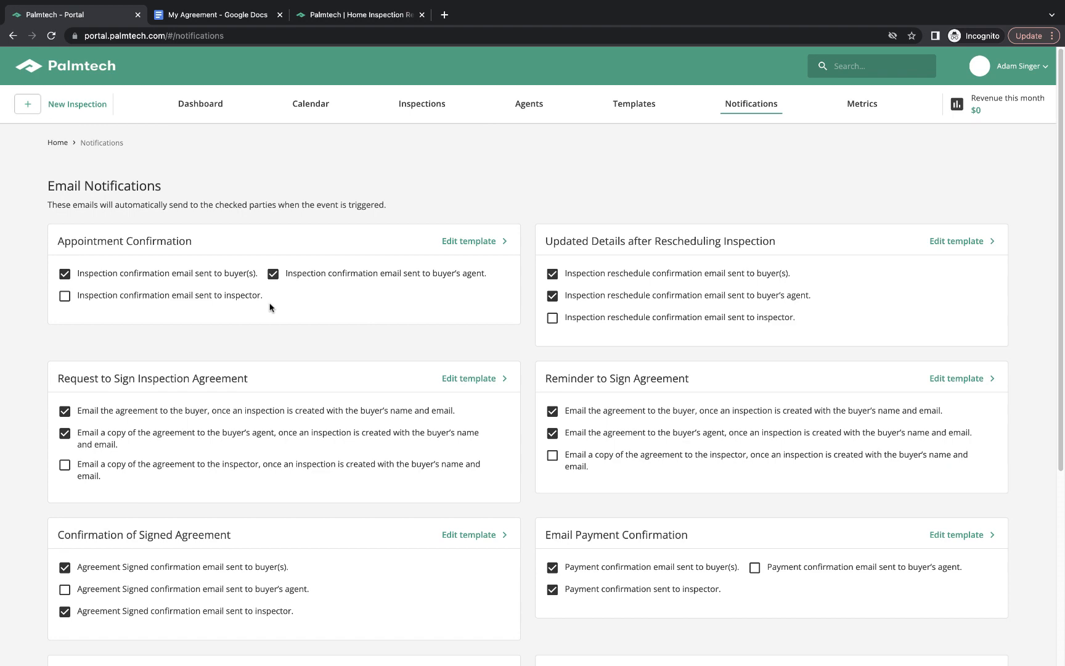
# Open the Appointment Confirmation template to see its client, property, date and time placeholders.
pyautogui.click(468, 241)
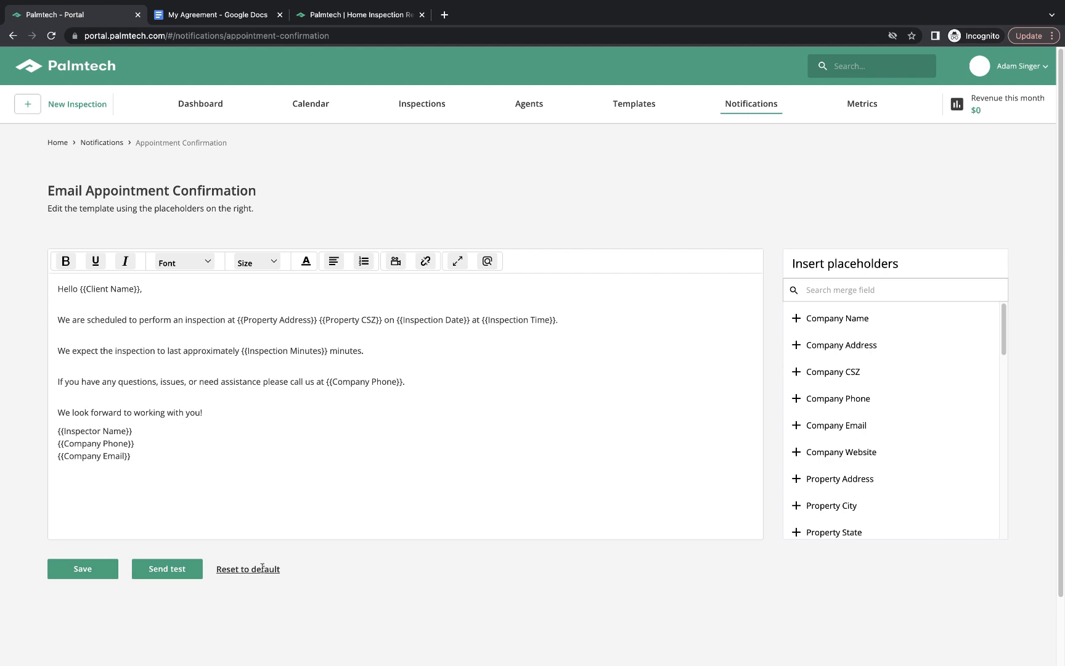
# Leave the template editor and return to the Email Notifications list.
pyautogui.click(111, 144)
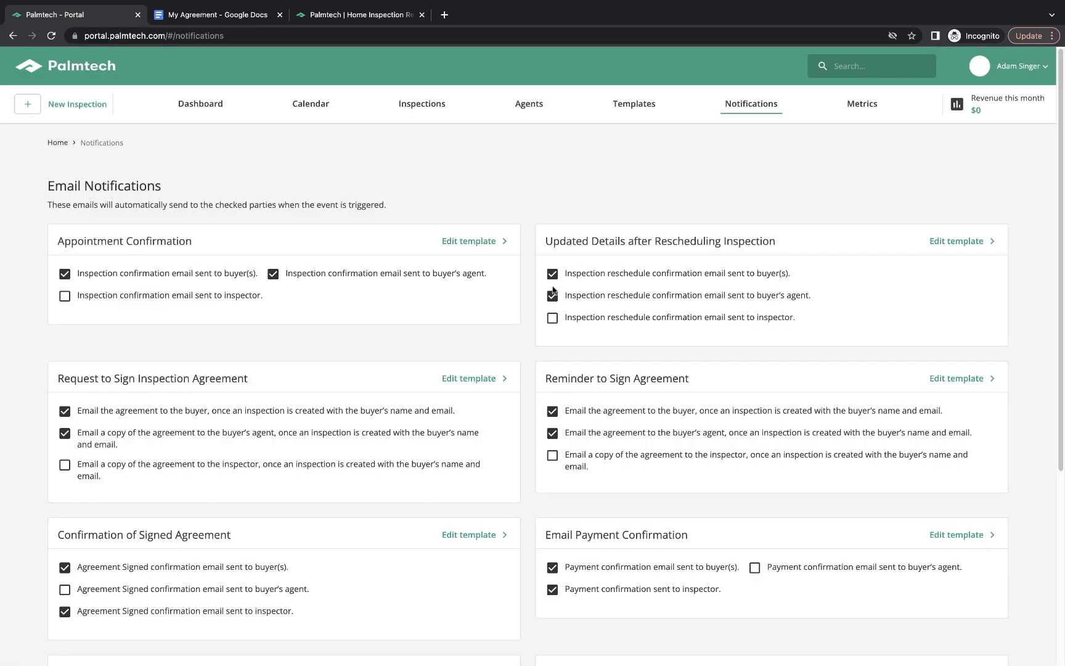